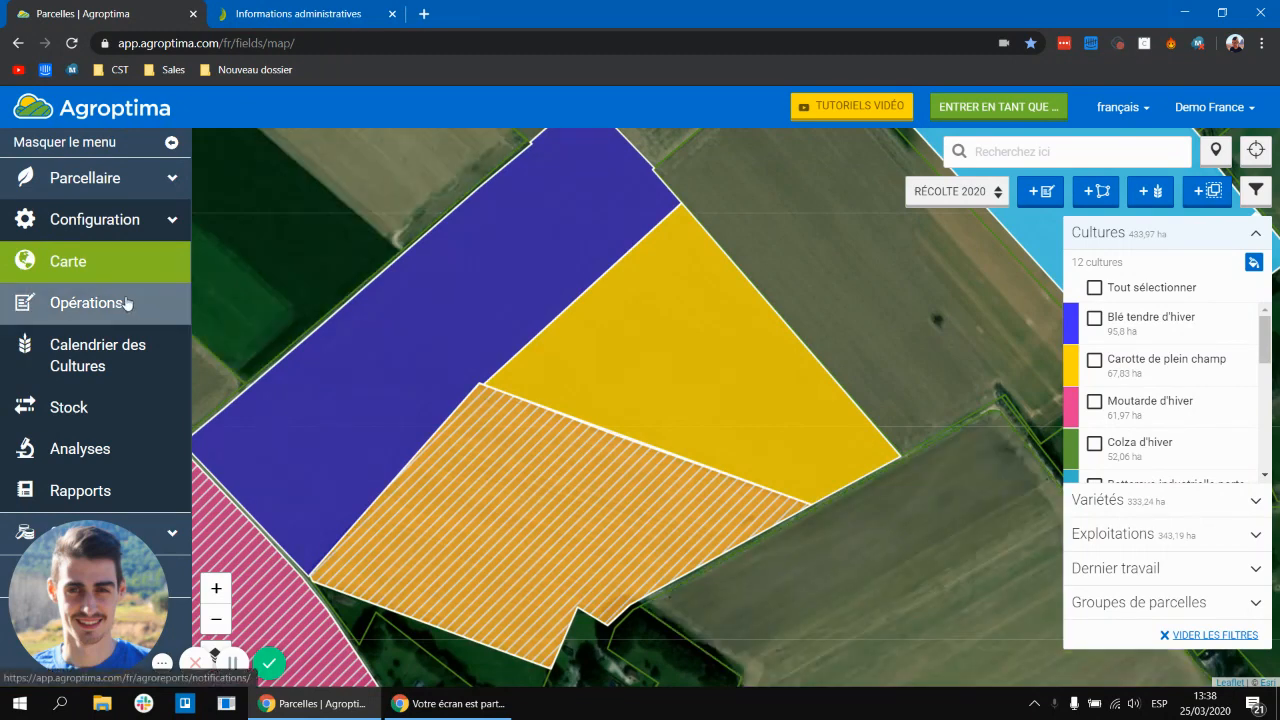
Step: Open the PPF report list and launch Fertiweb to complete the PPF
click(109, 486)
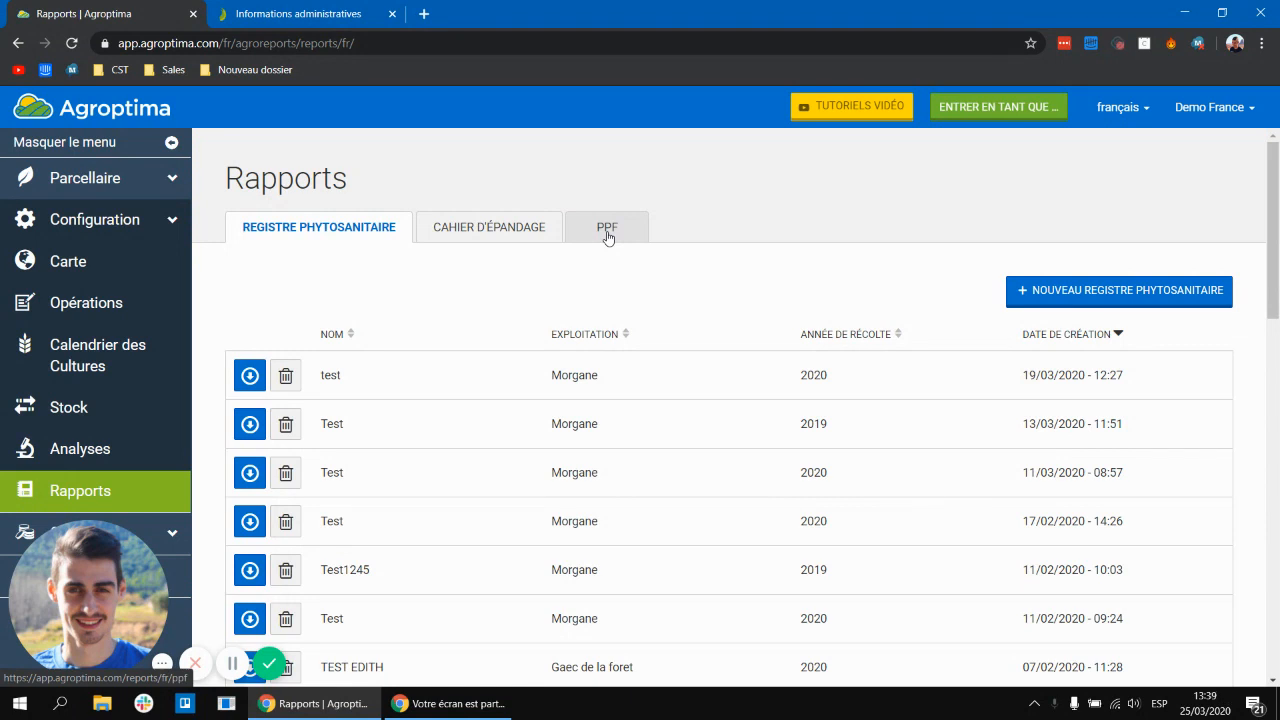
click(607, 236)
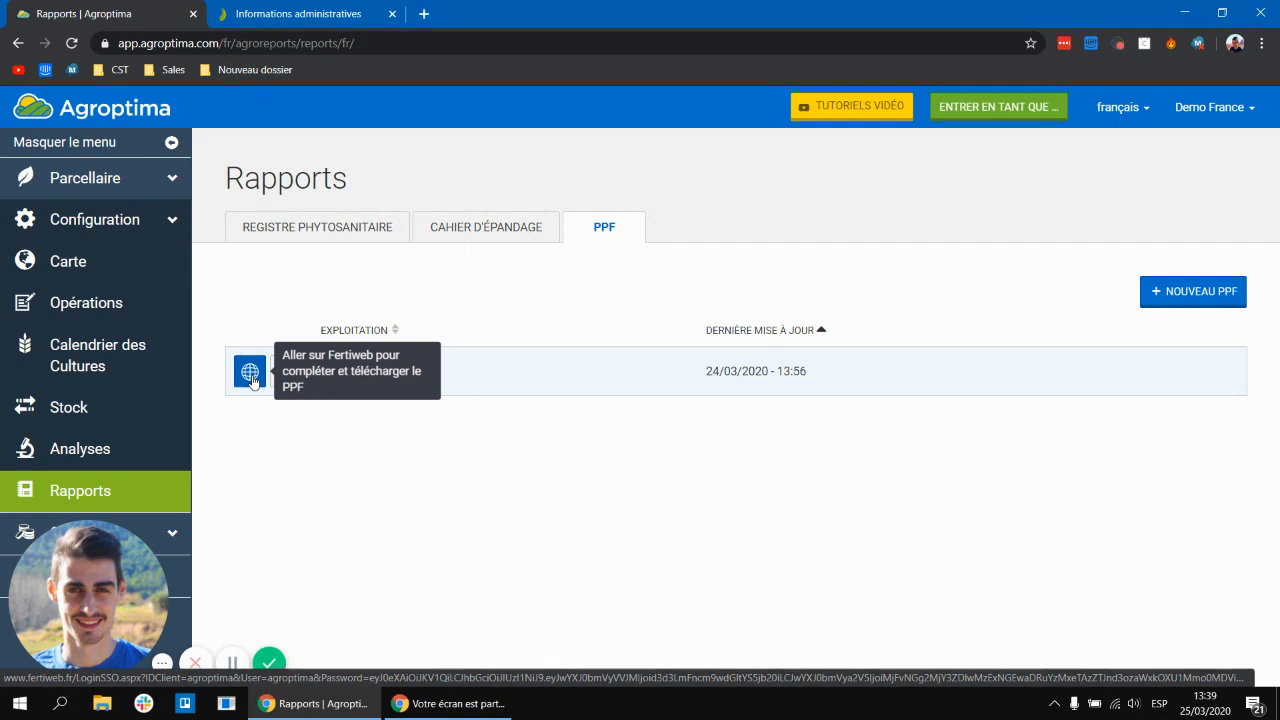
click(251, 377)
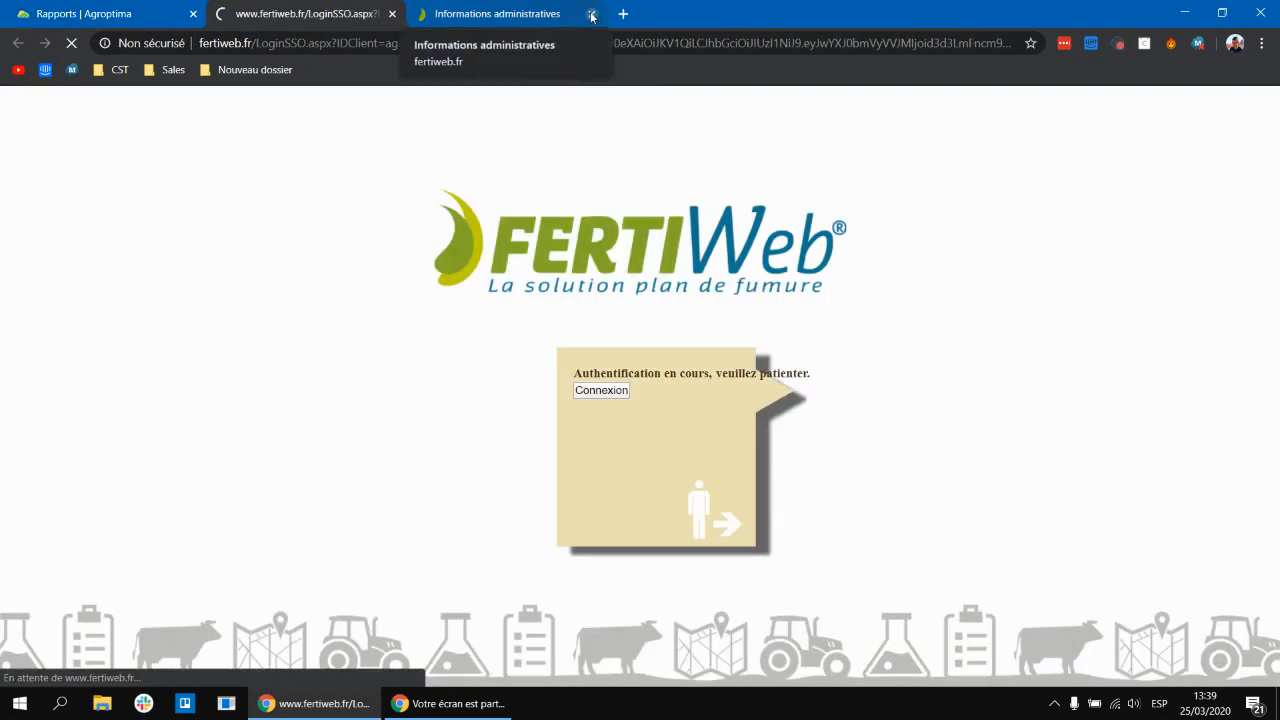
click(593, 13)
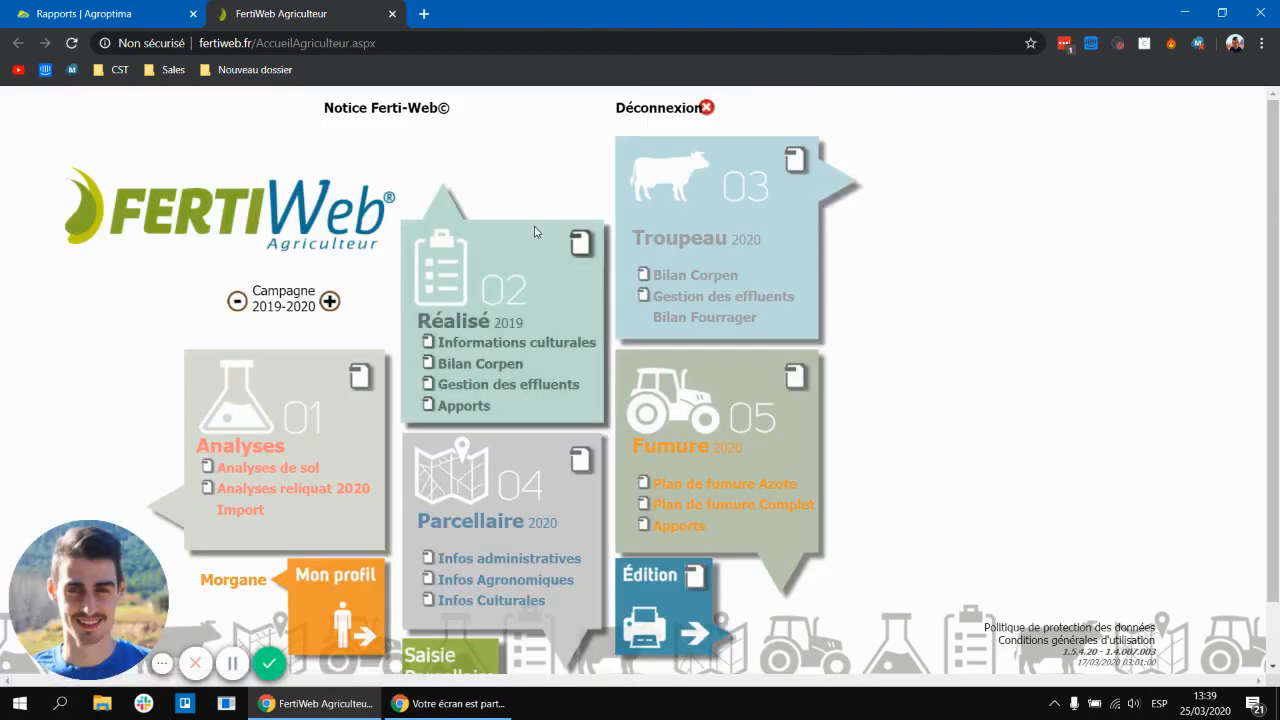
Step: Open the parcels' administrative information and filter the parcels by the crop Blé tendre d'hiver
scroll(534, 232, down, 1)
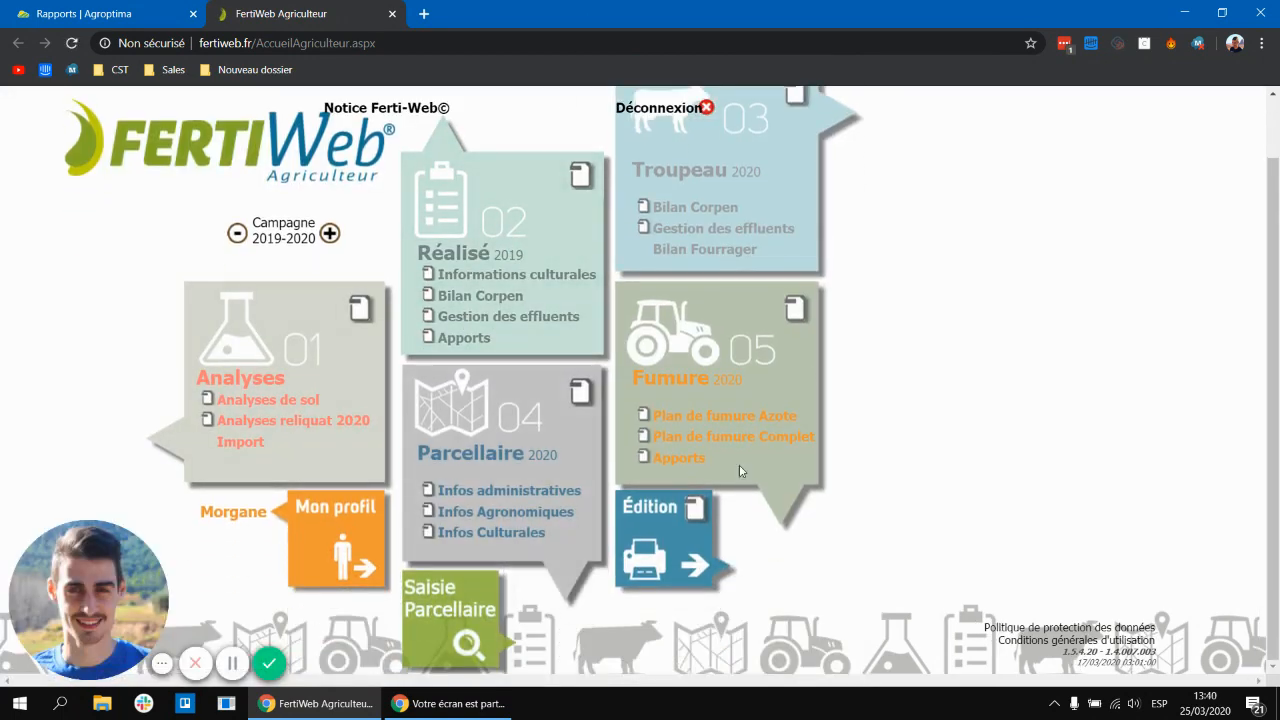
click(491, 492)
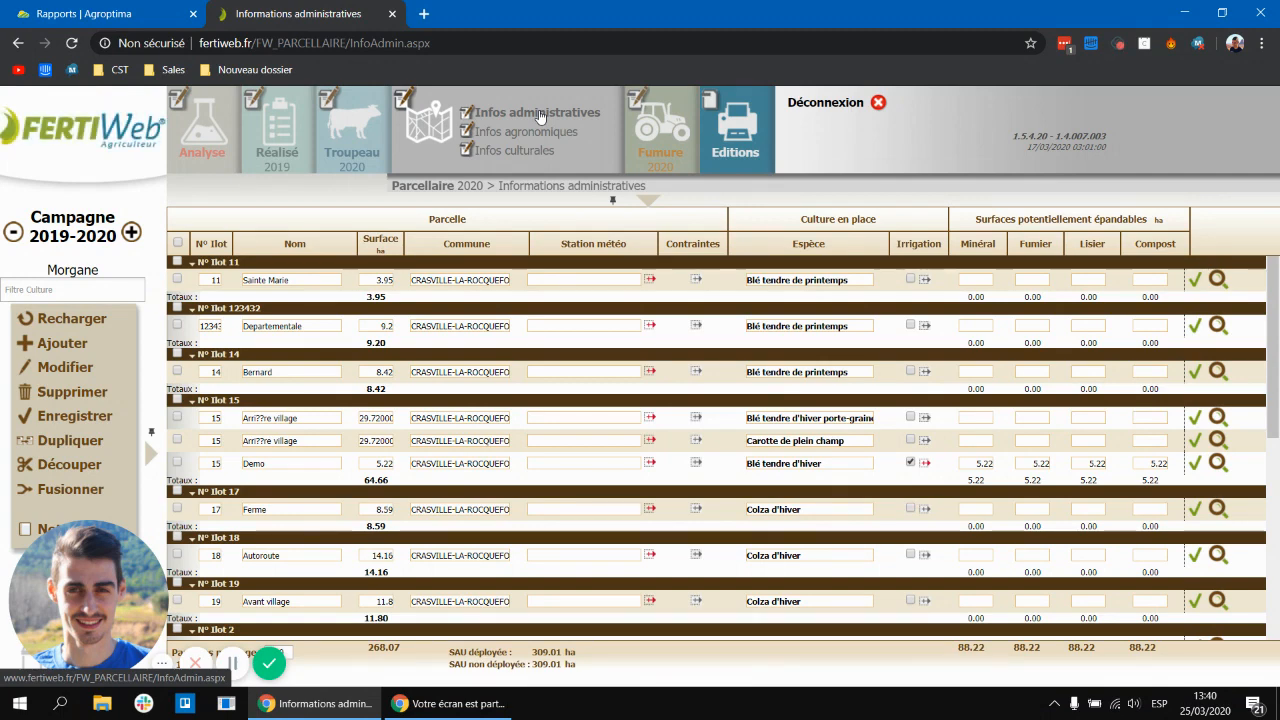
click(63, 294)
text(bl)
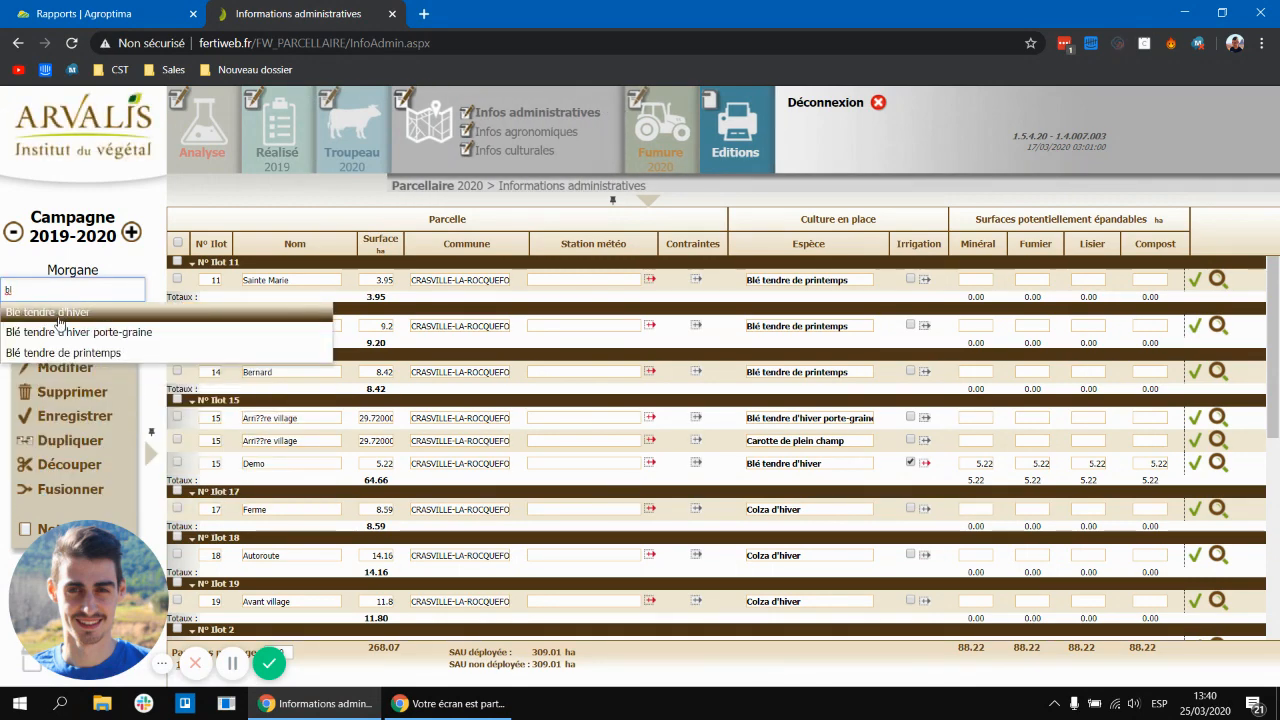
click(58, 315)
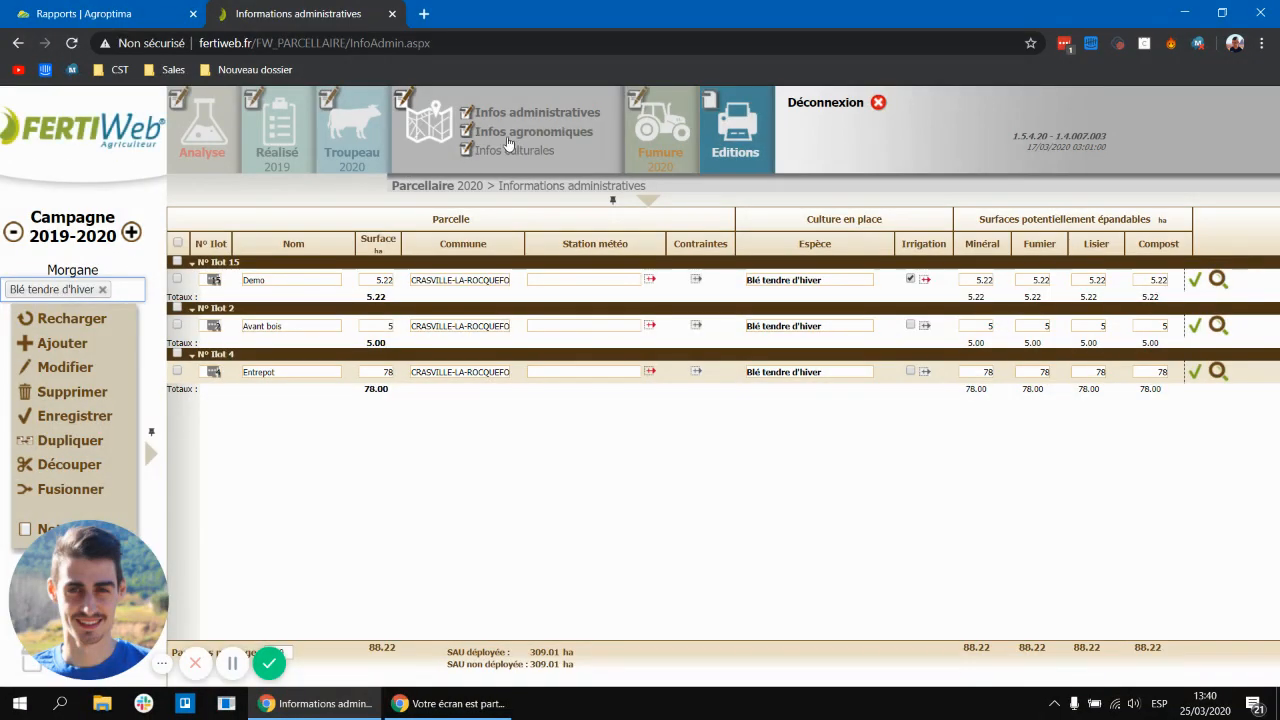
Step: Browse the agronomic and cultural information pages and inspect the Demo parcel's previous-crop entry without adding one
click(521, 135)
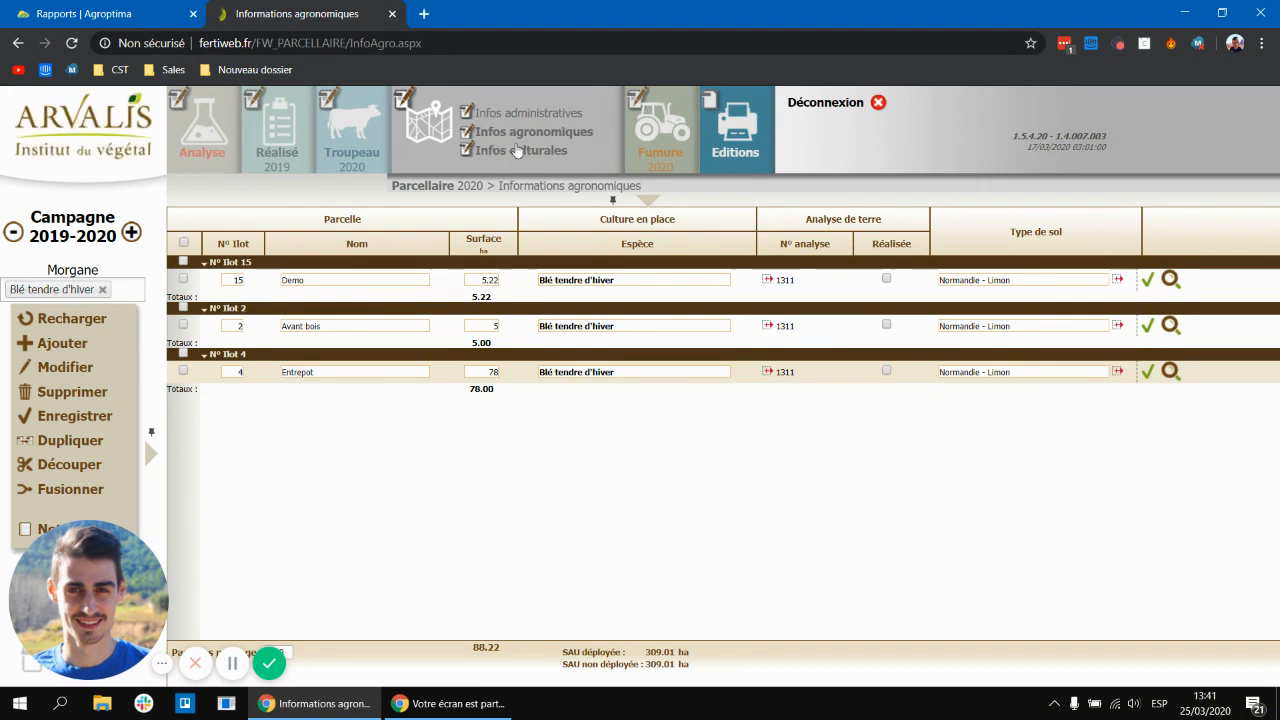
click(516, 149)
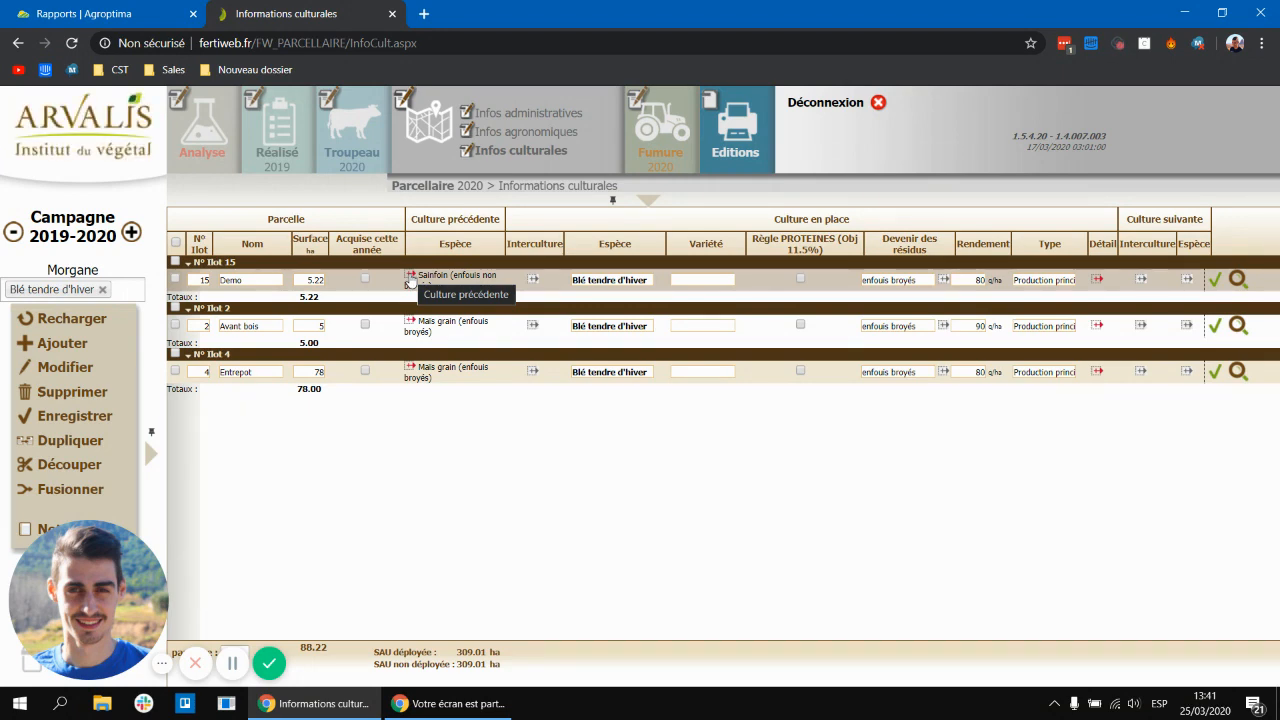
click(410, 280)
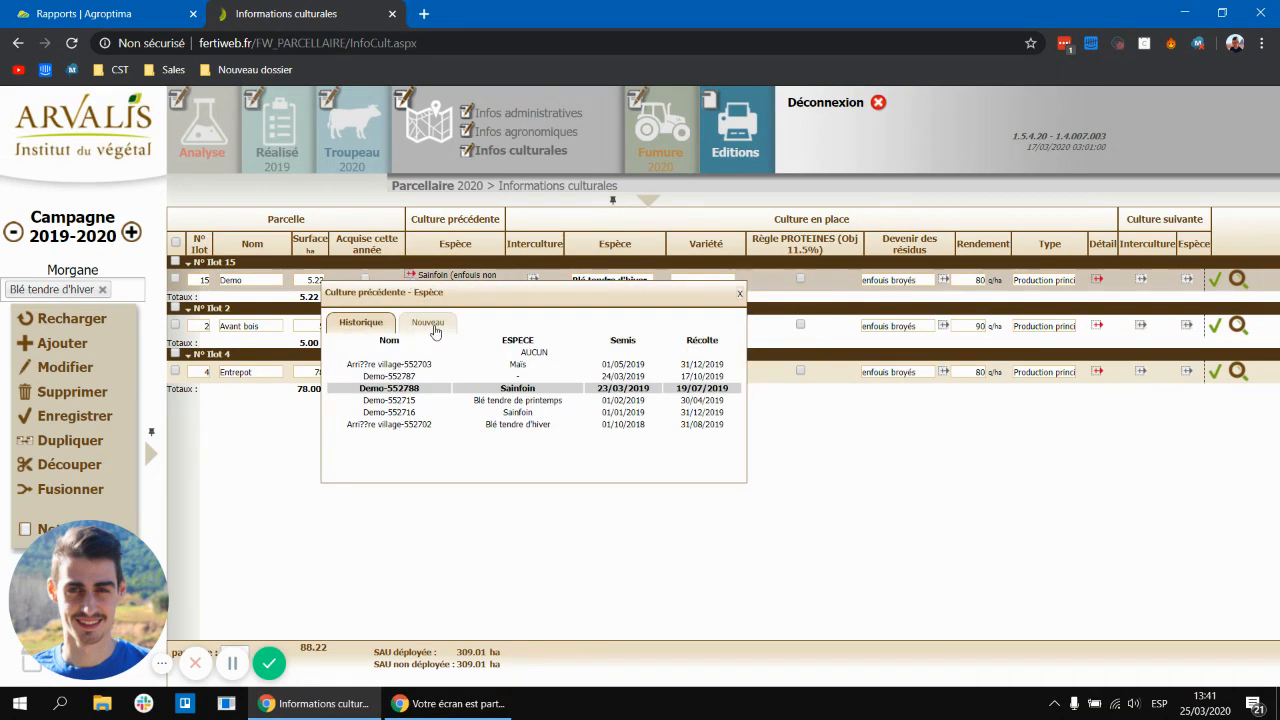
click(435, 329)
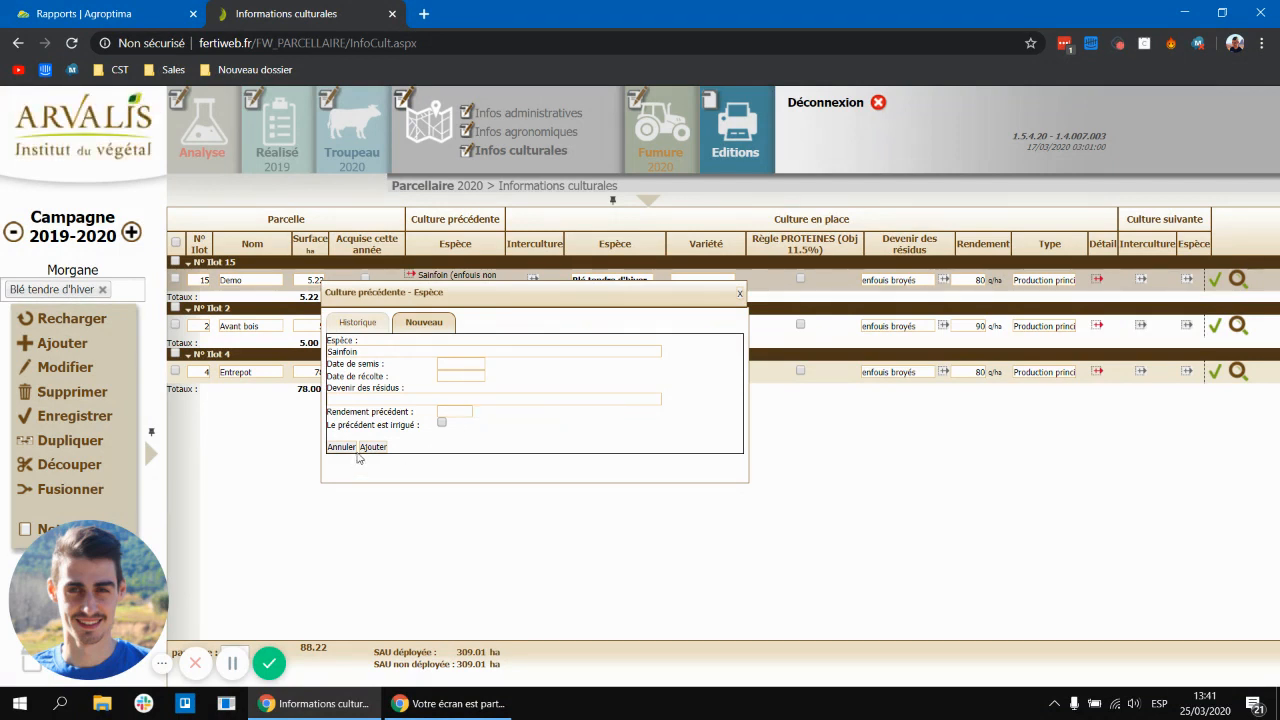
click(349, 450)
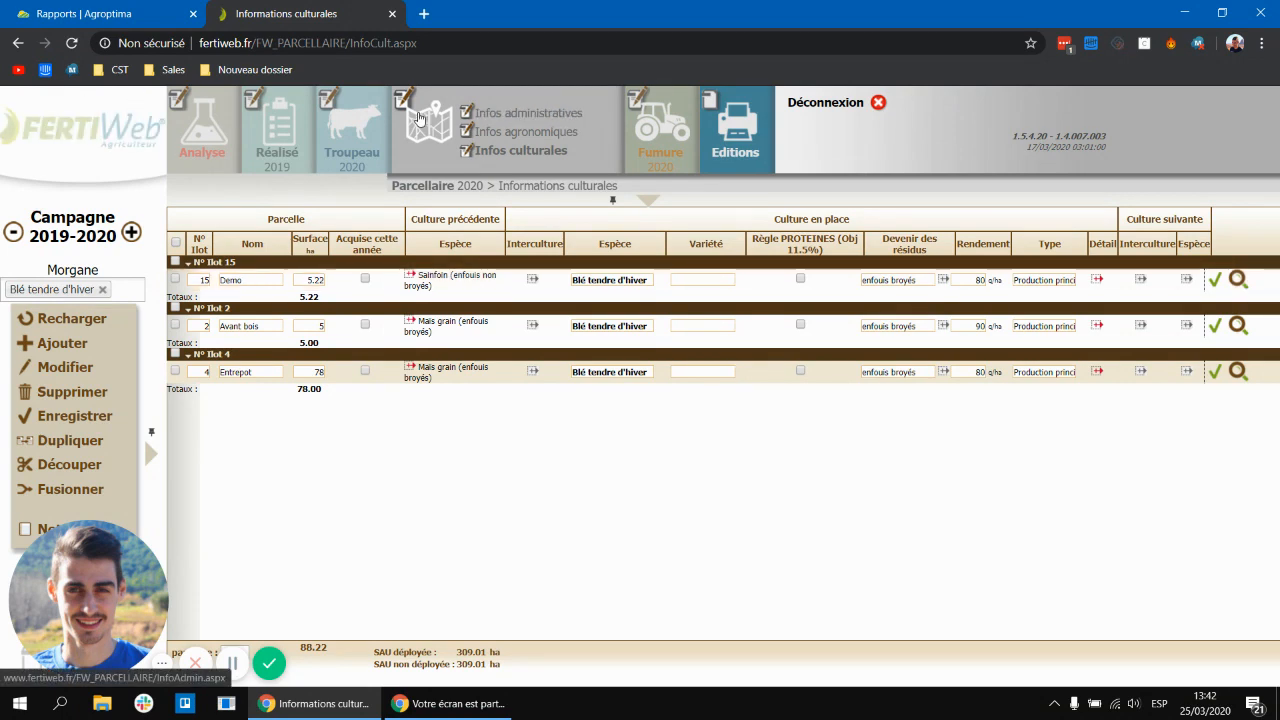
Step: Open the soil analyses page and add a new empty soil analysis row
mouse_move(212, 137)
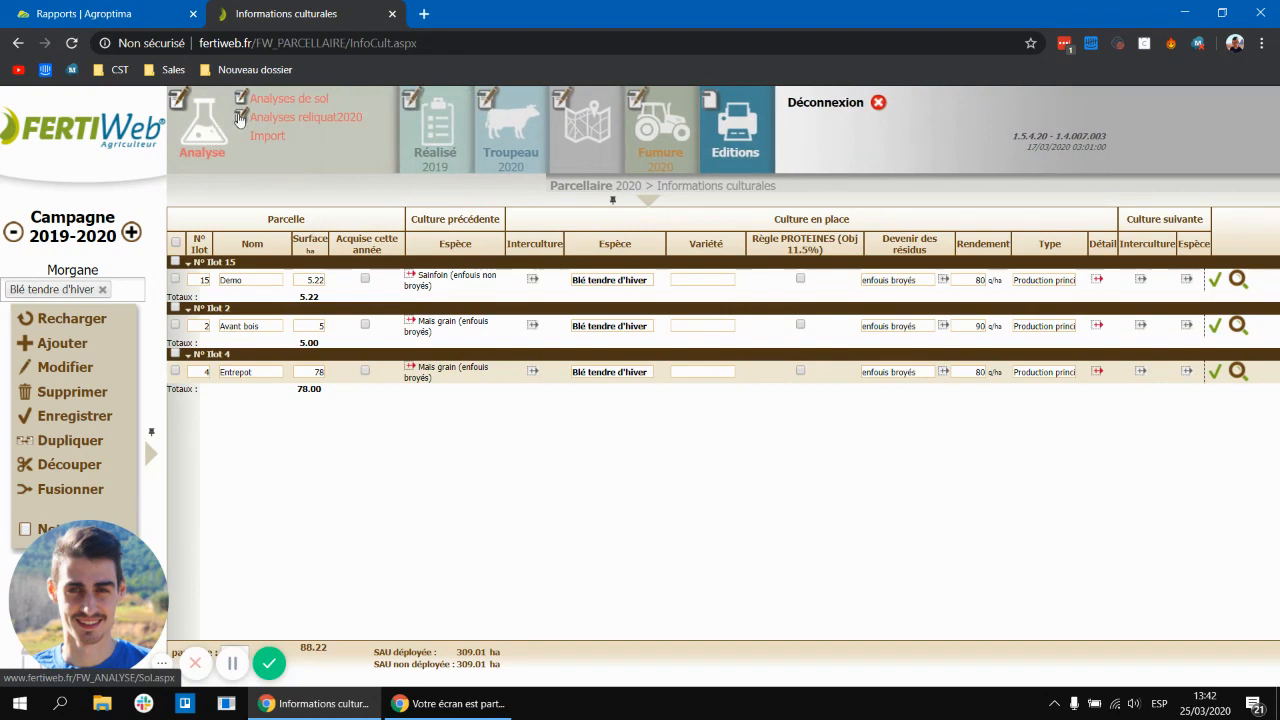
click(288, 104)
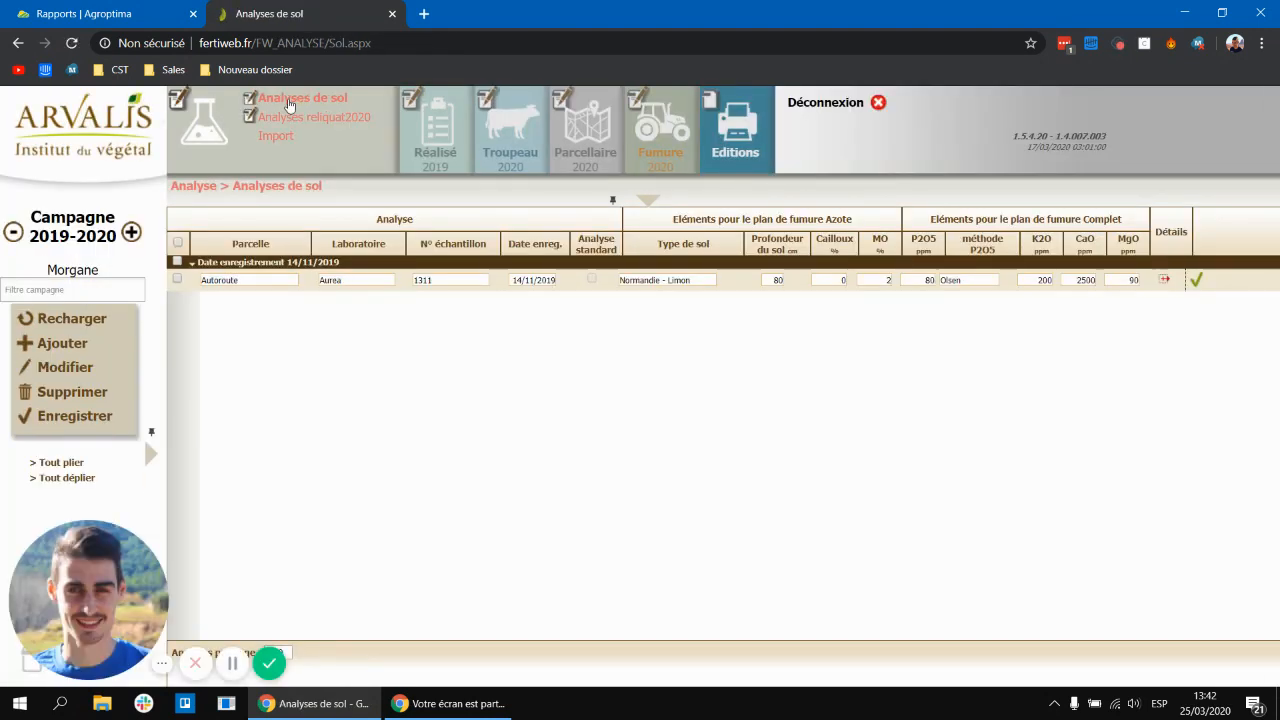
click(63, 348)
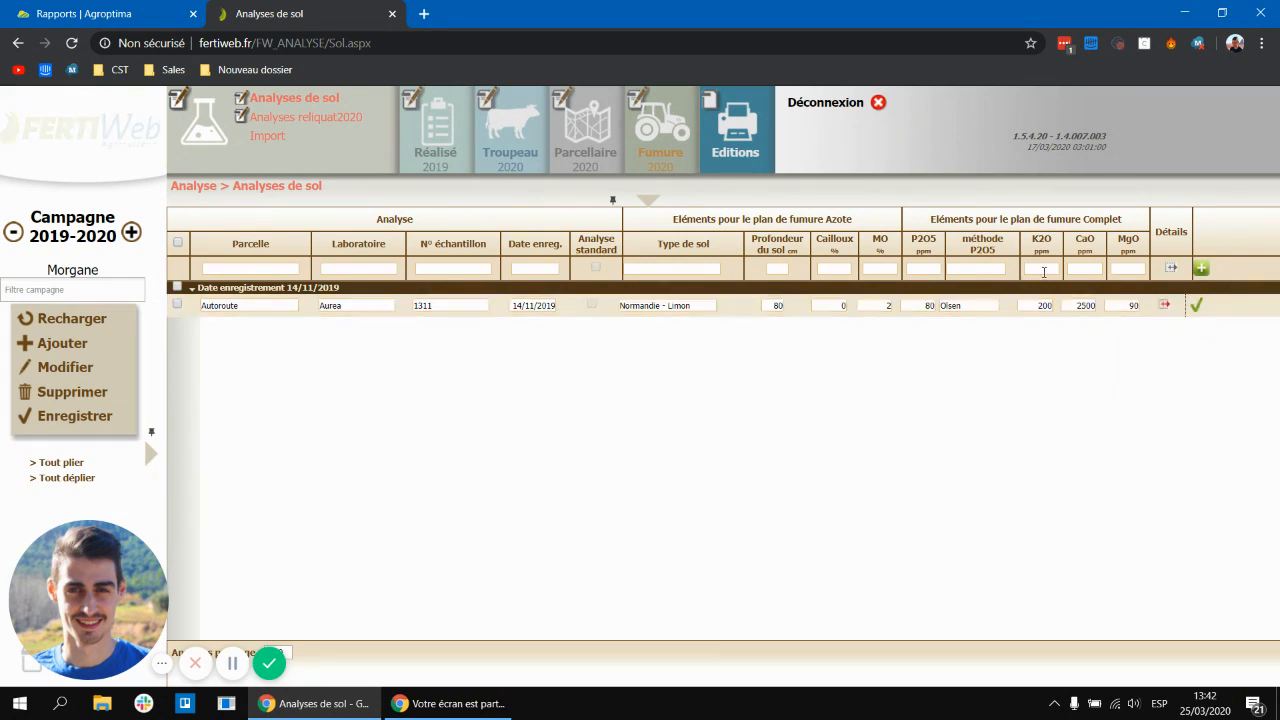
Step: Open the 2020 residual nitrogen analyses, add a new analysis row and switch to edit mode
mouse_move(253, 117)
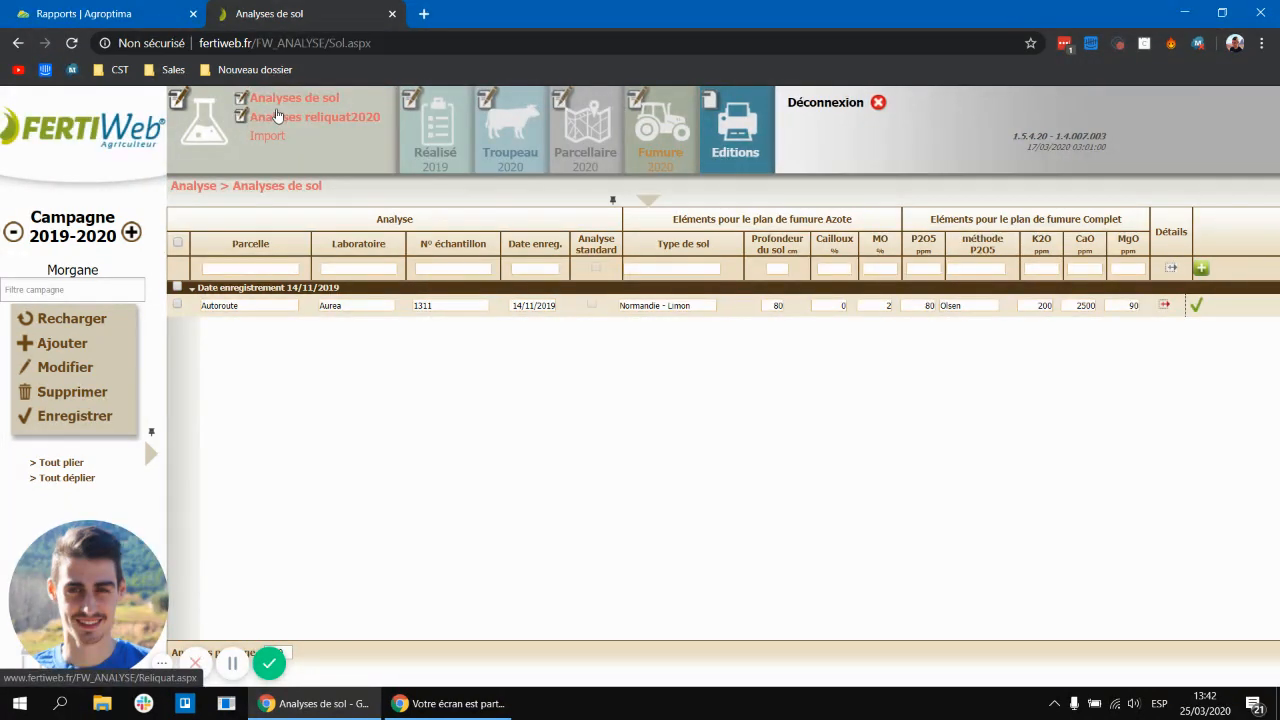
click(278, 116)
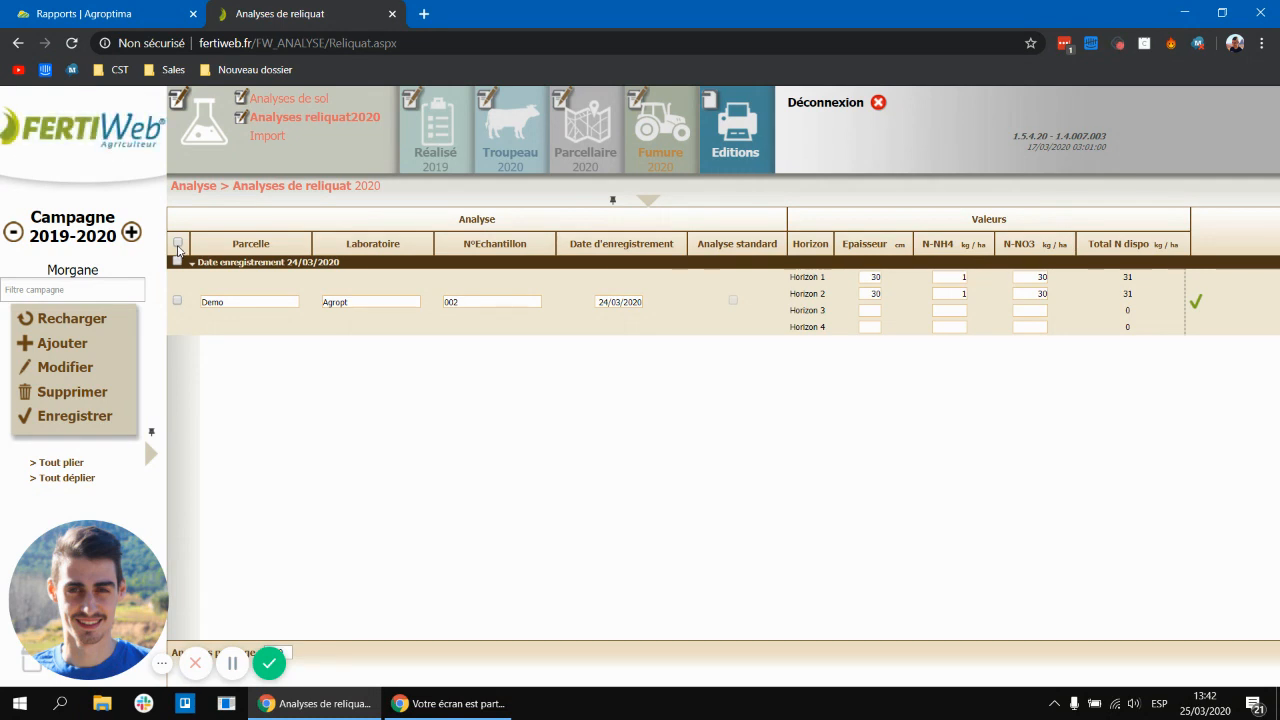
click(62, 352)
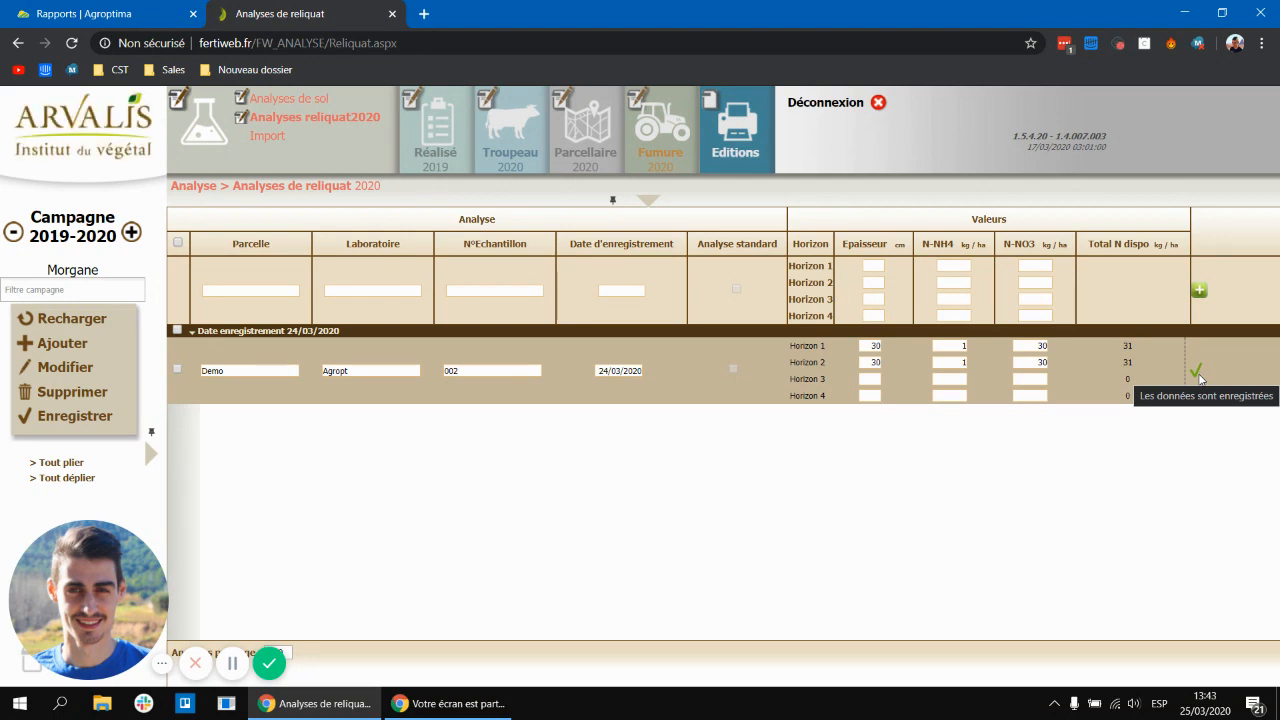
click(31, 375)
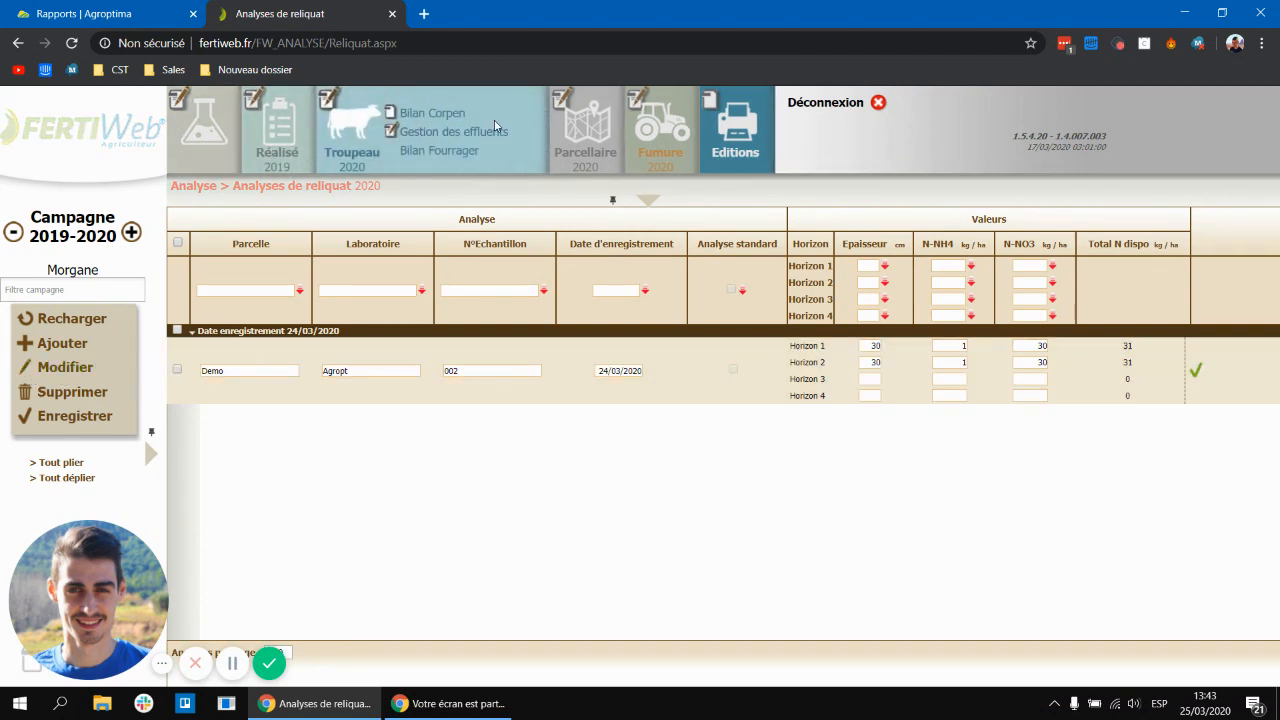
Step: In effluent management, set the received Fientes effluent to Fientes Poules pondeuses, fientes humides (25%MS) and validate the row
click(480, 138)
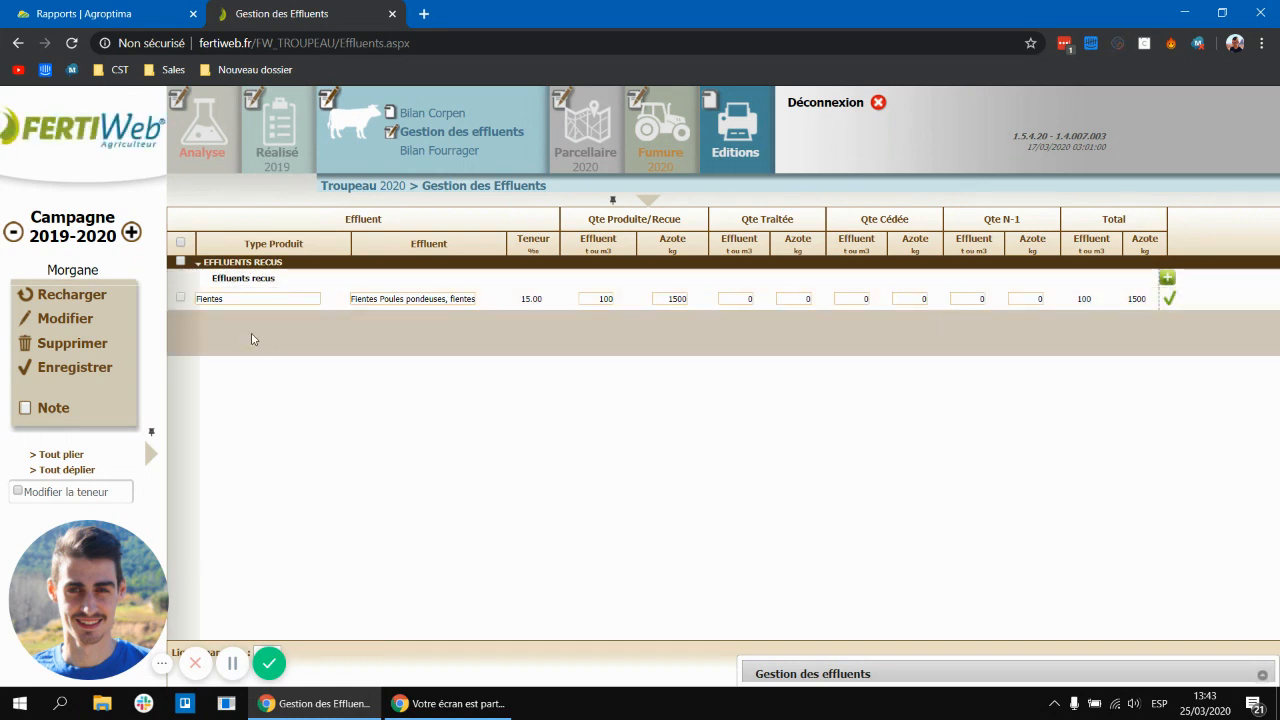
click(250, 300)
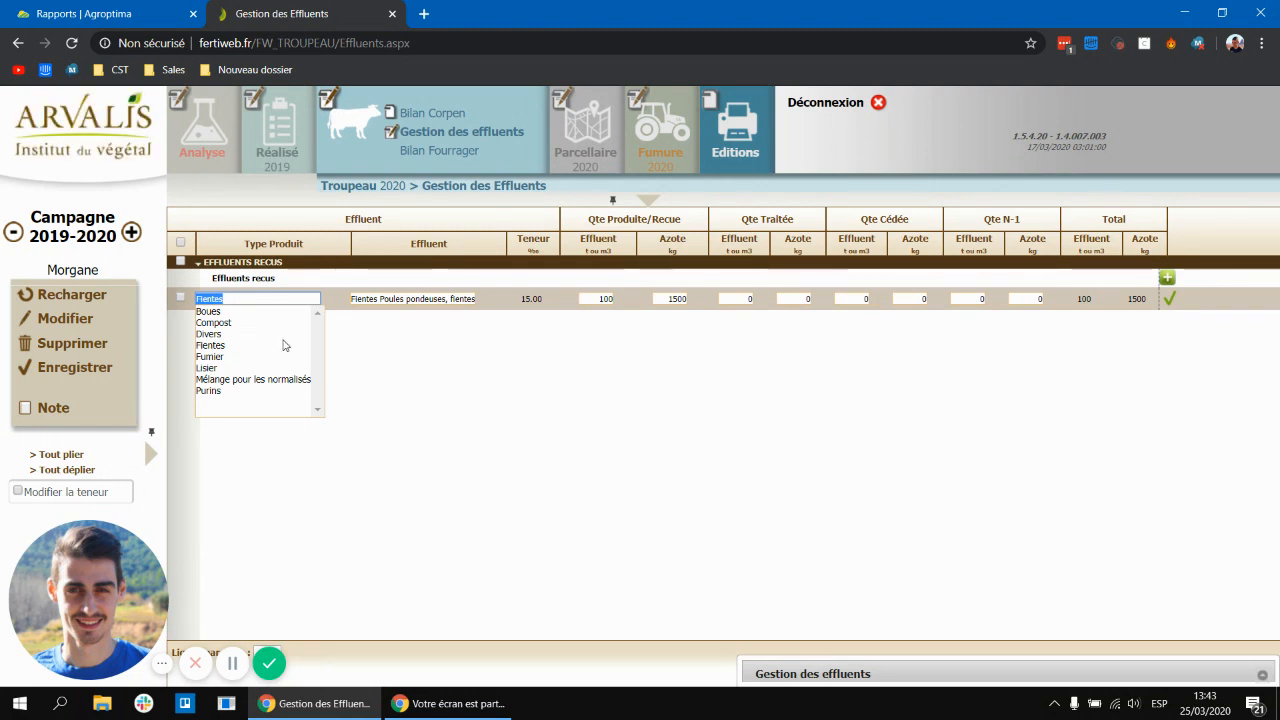
click(472, 300)
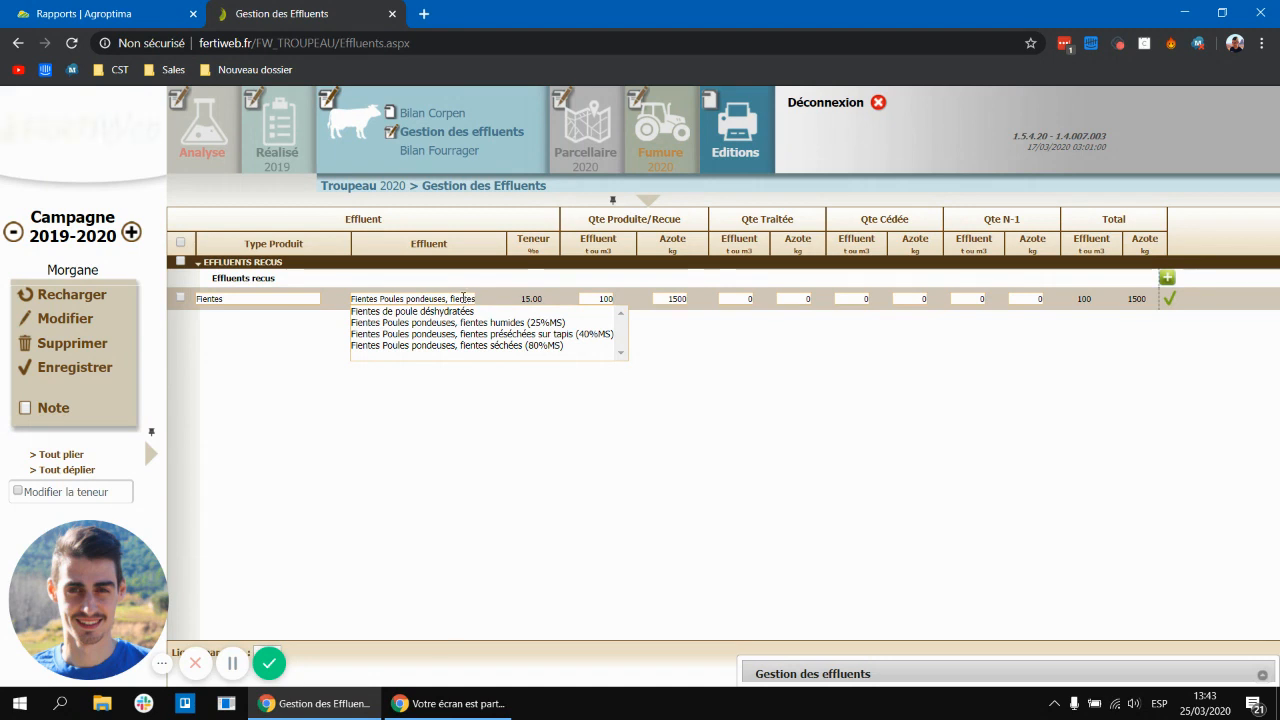
click(468, 299)
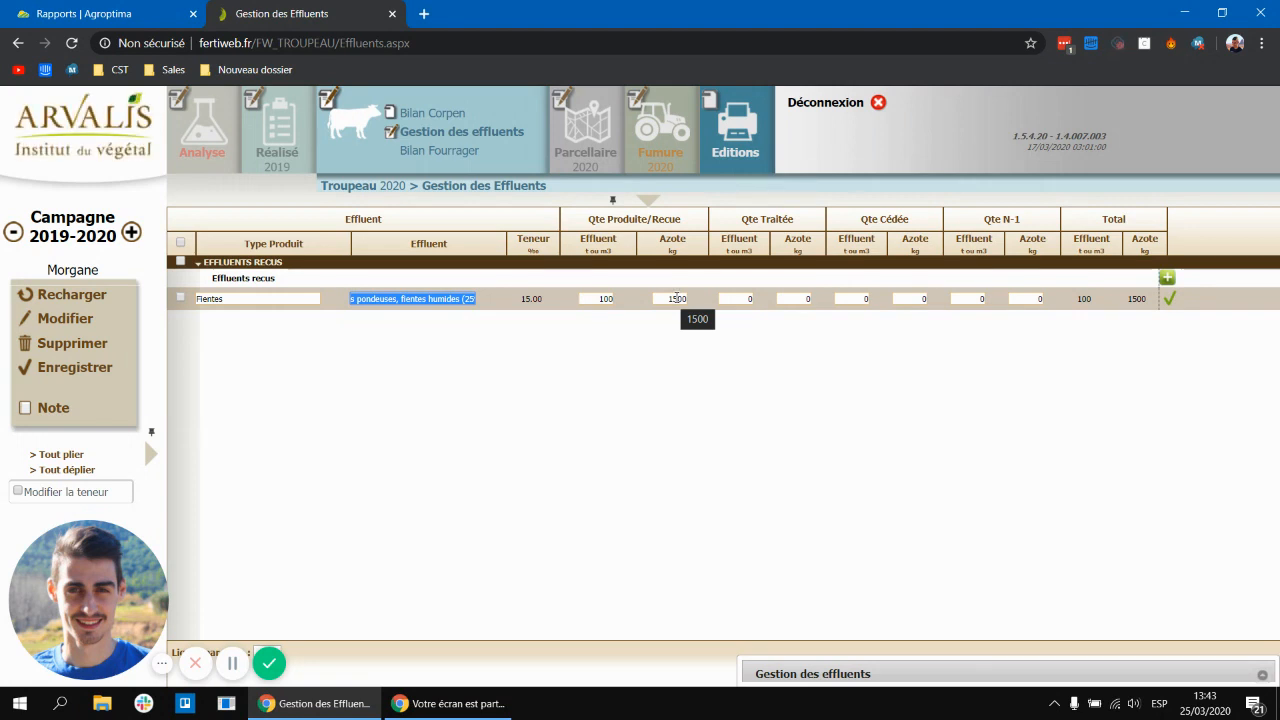
click(1166, 298)
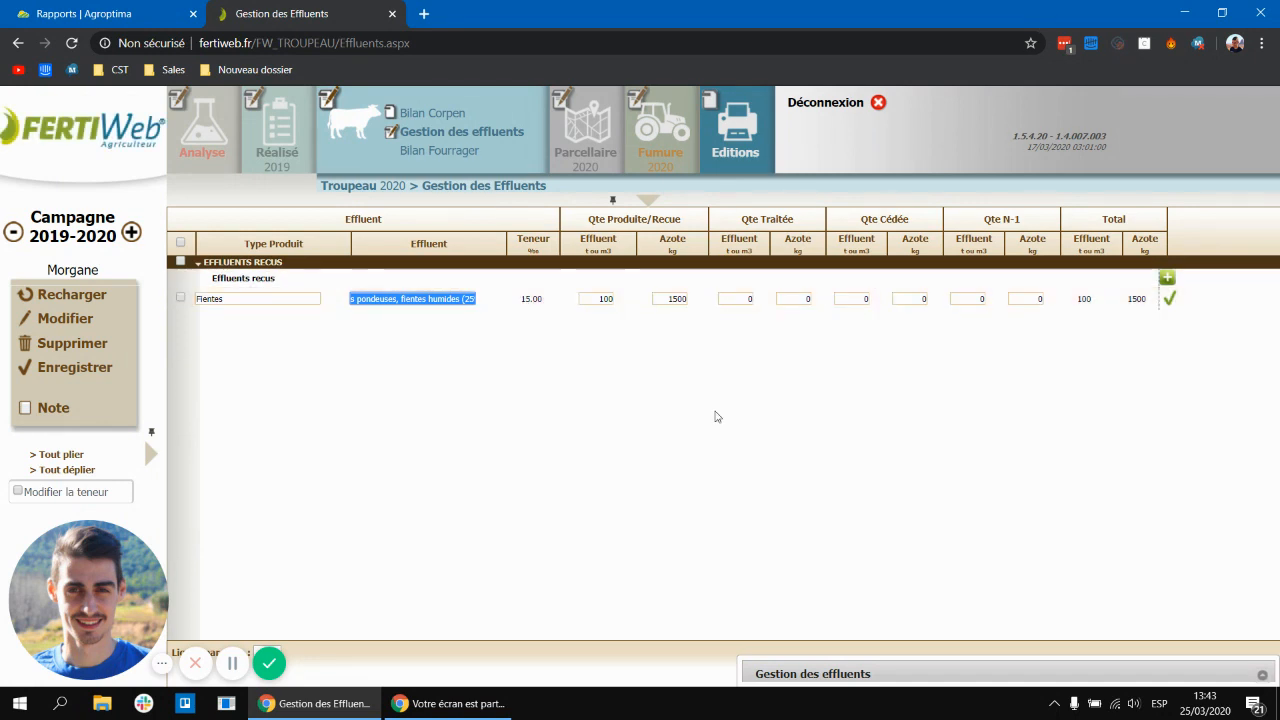
click(716, 416)
key(ctrl+a)
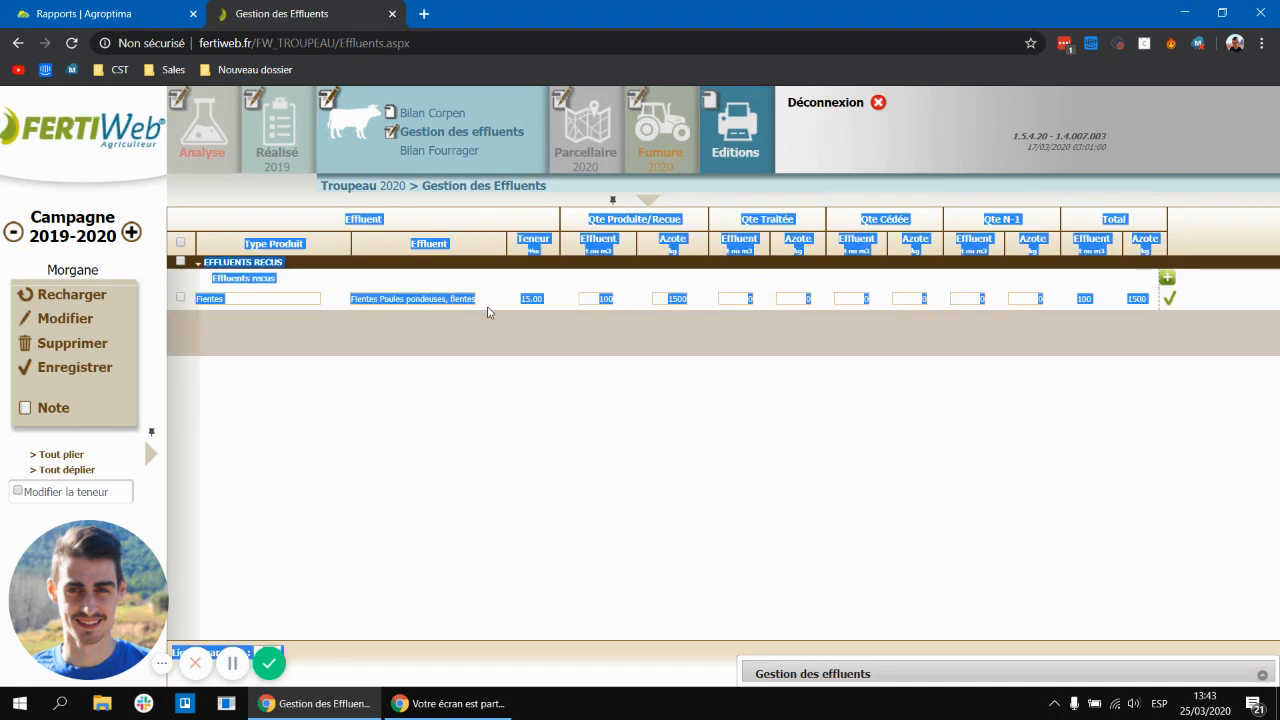
Step: Open the nitrogen fertilisation plan, select the Avant bois parcel and put it in edit mode
mouse_move(643, 129)
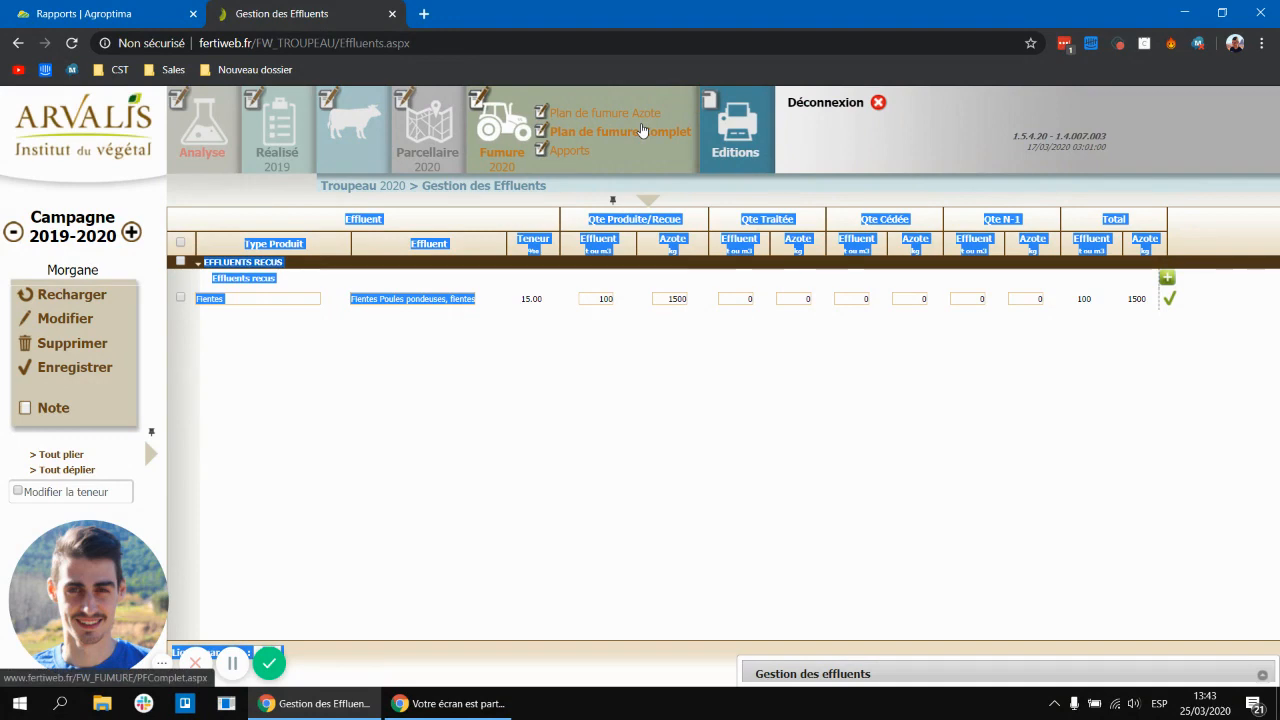
click(636, 118)
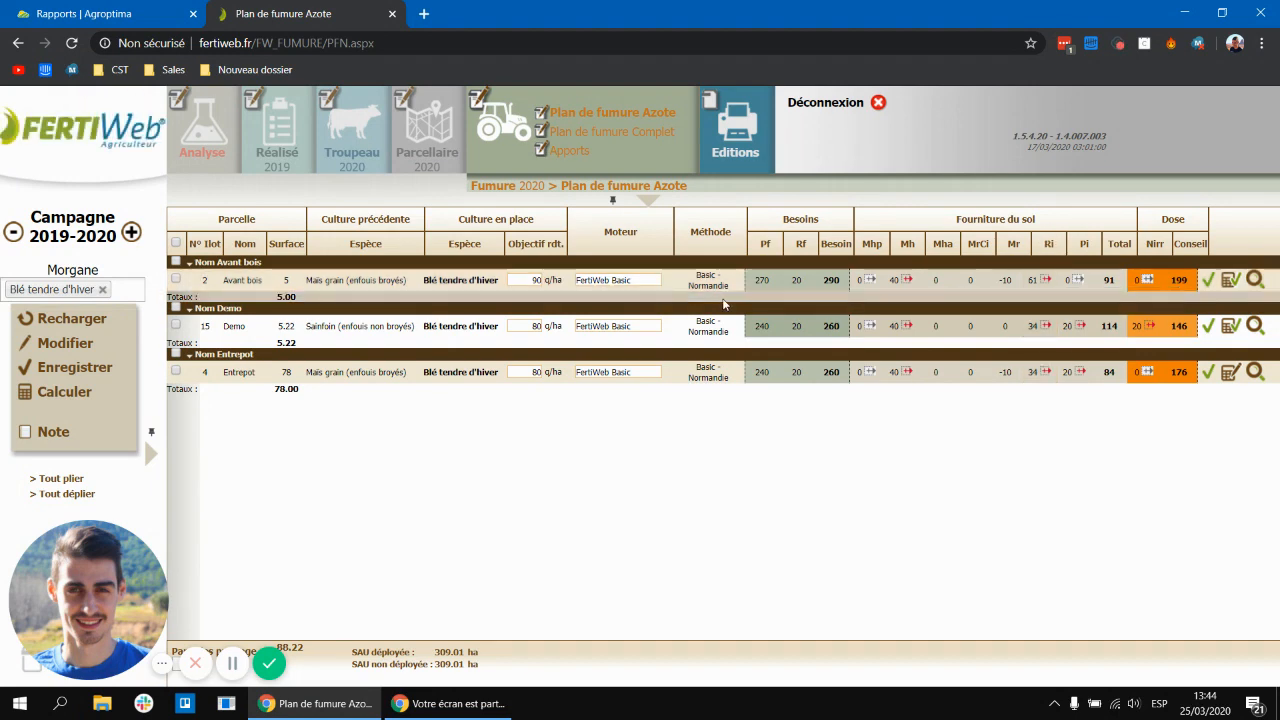
click(176, 281)
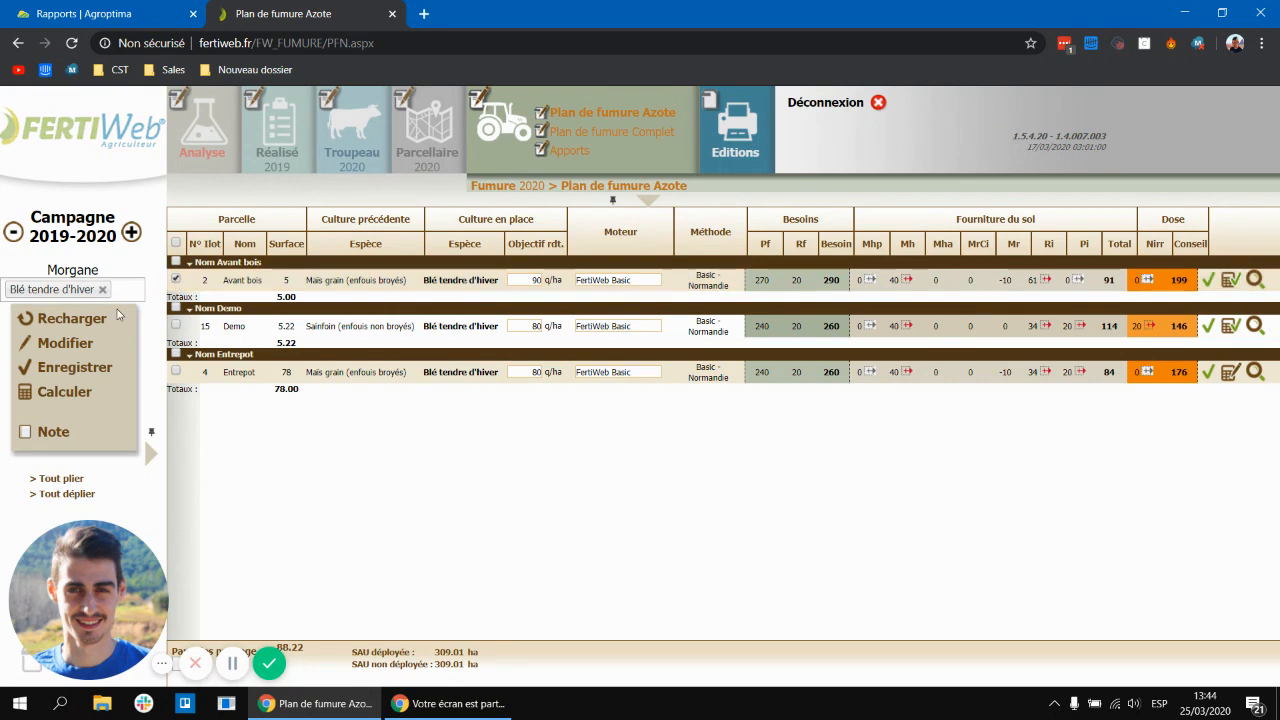
click(66, 345)
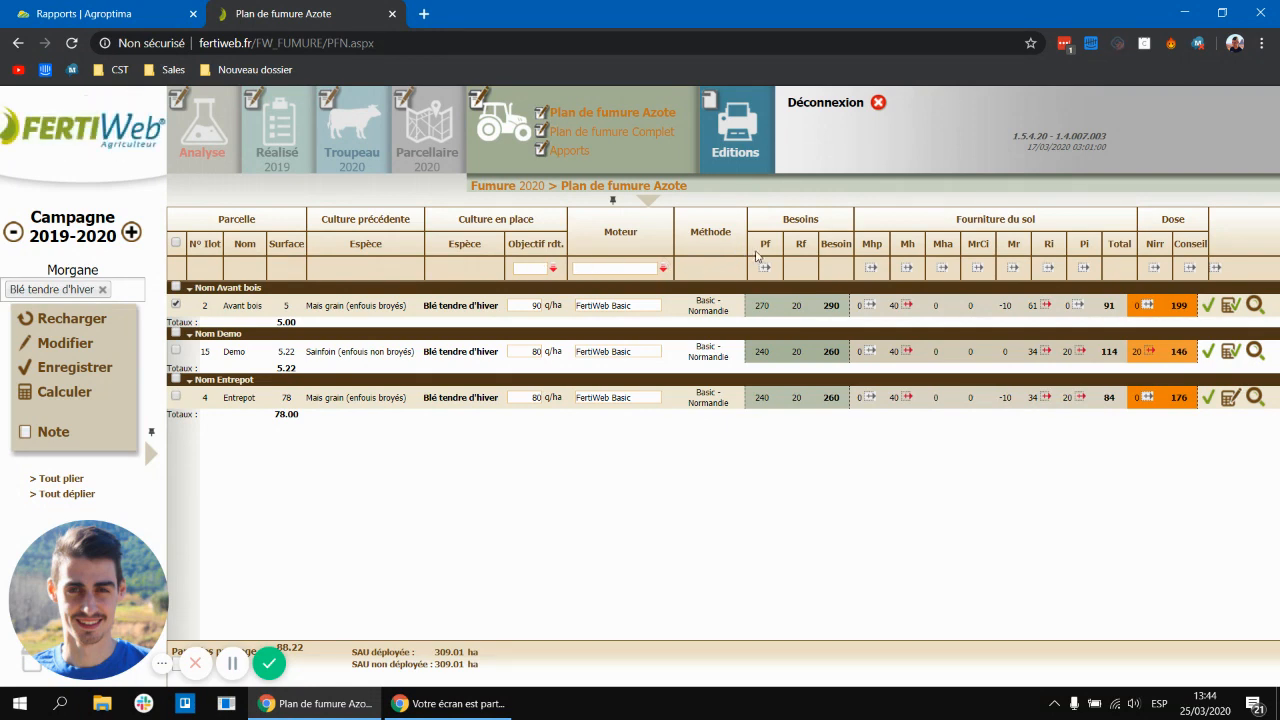
Step: Examine the variables needed for the Ri soil supply, including the linked residual nitrogen analysis, then close the panel
click(1048, 269)
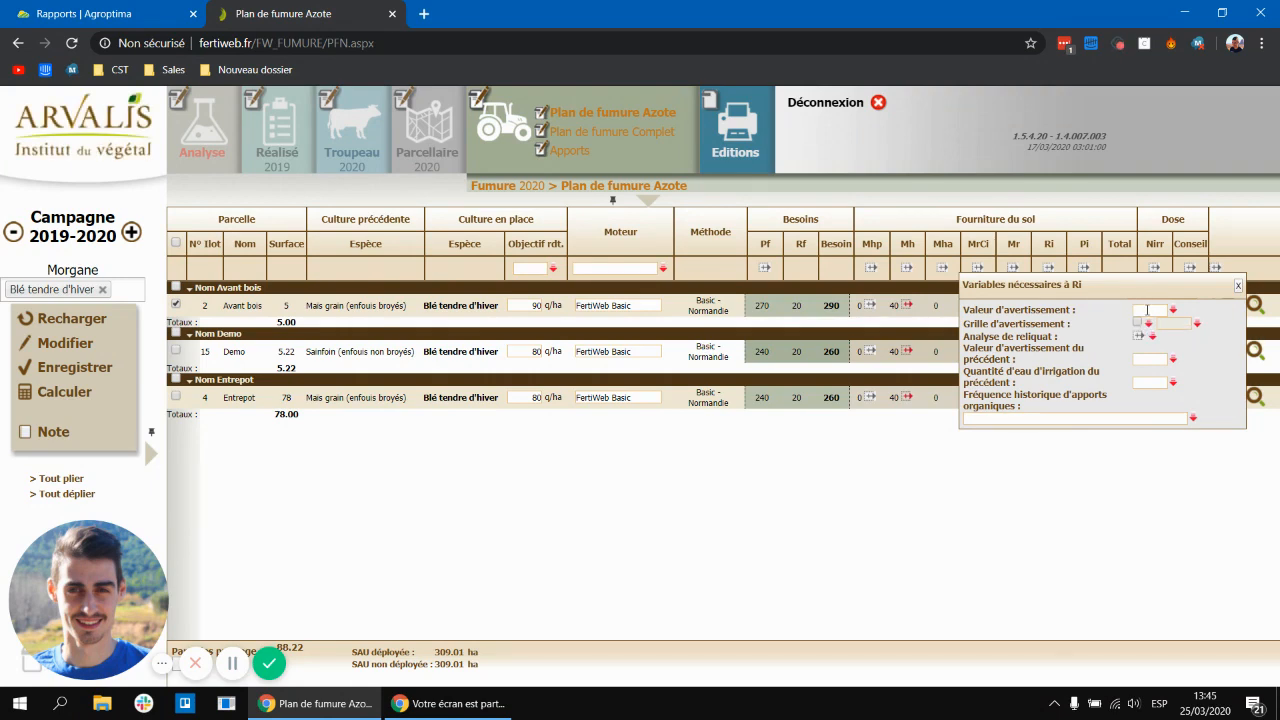
click(1148, 310)
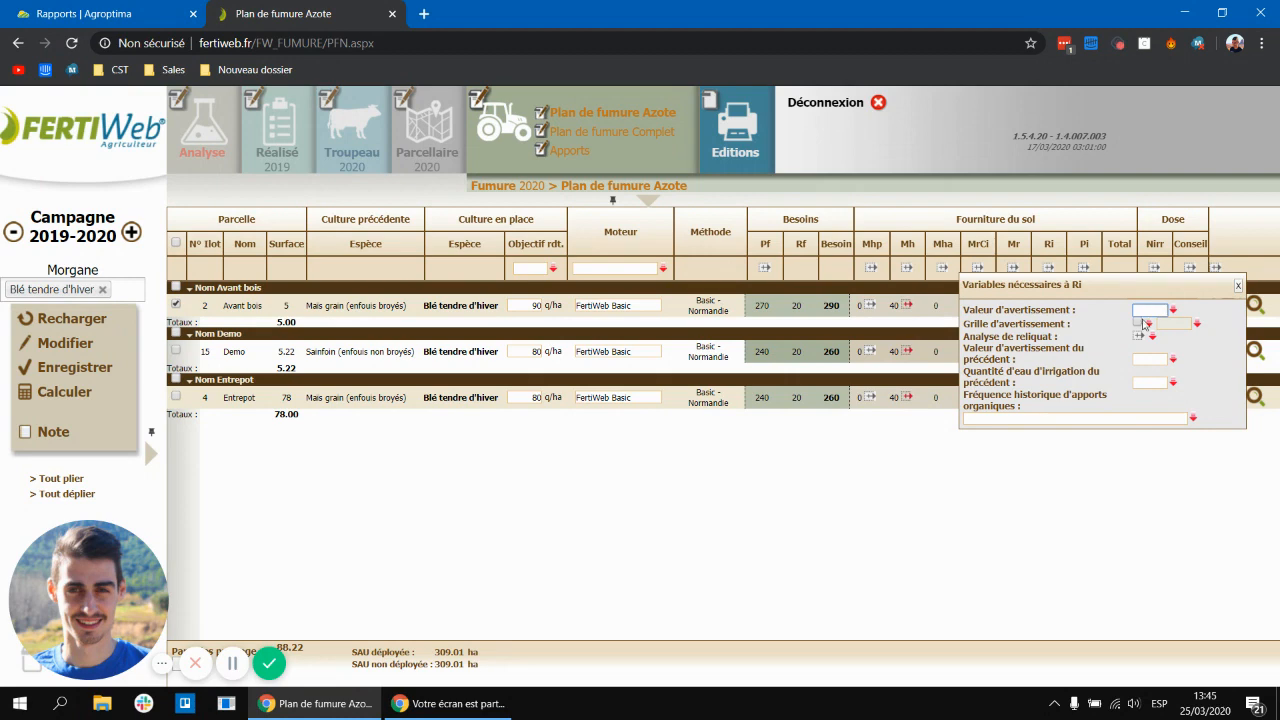
click(1137, 340)
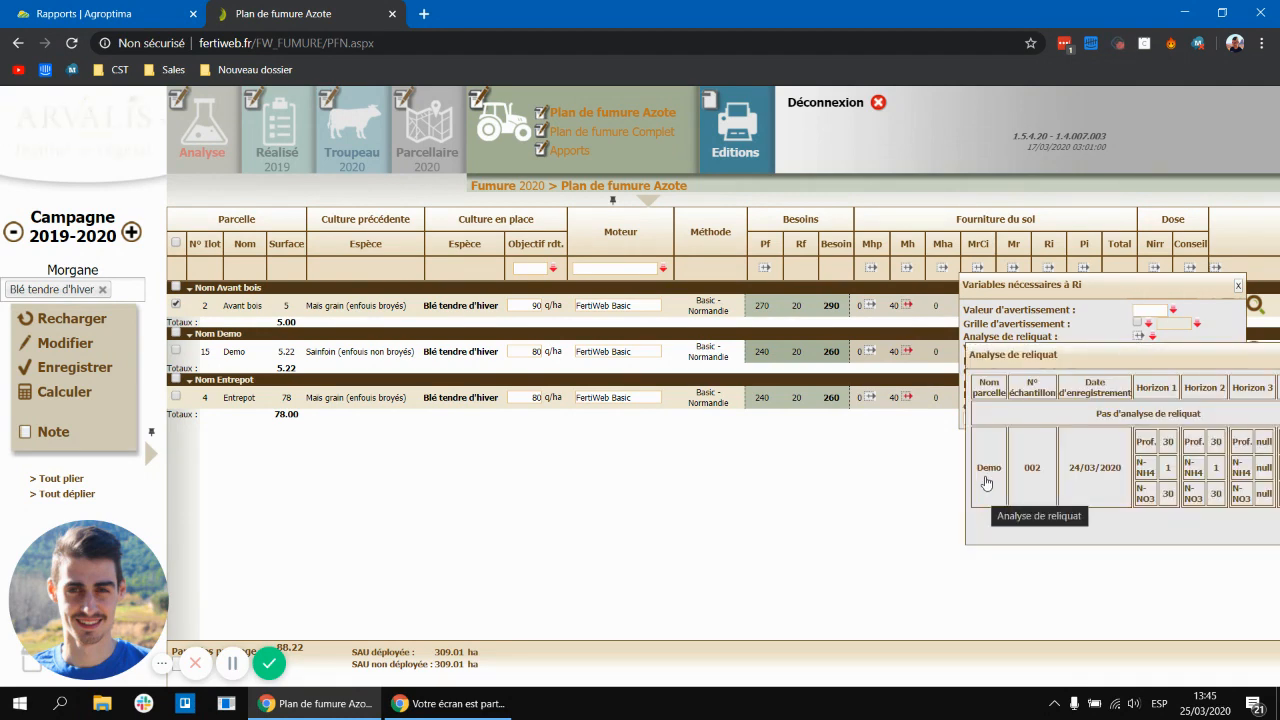
click(1142, 339)
click(1237, 287)
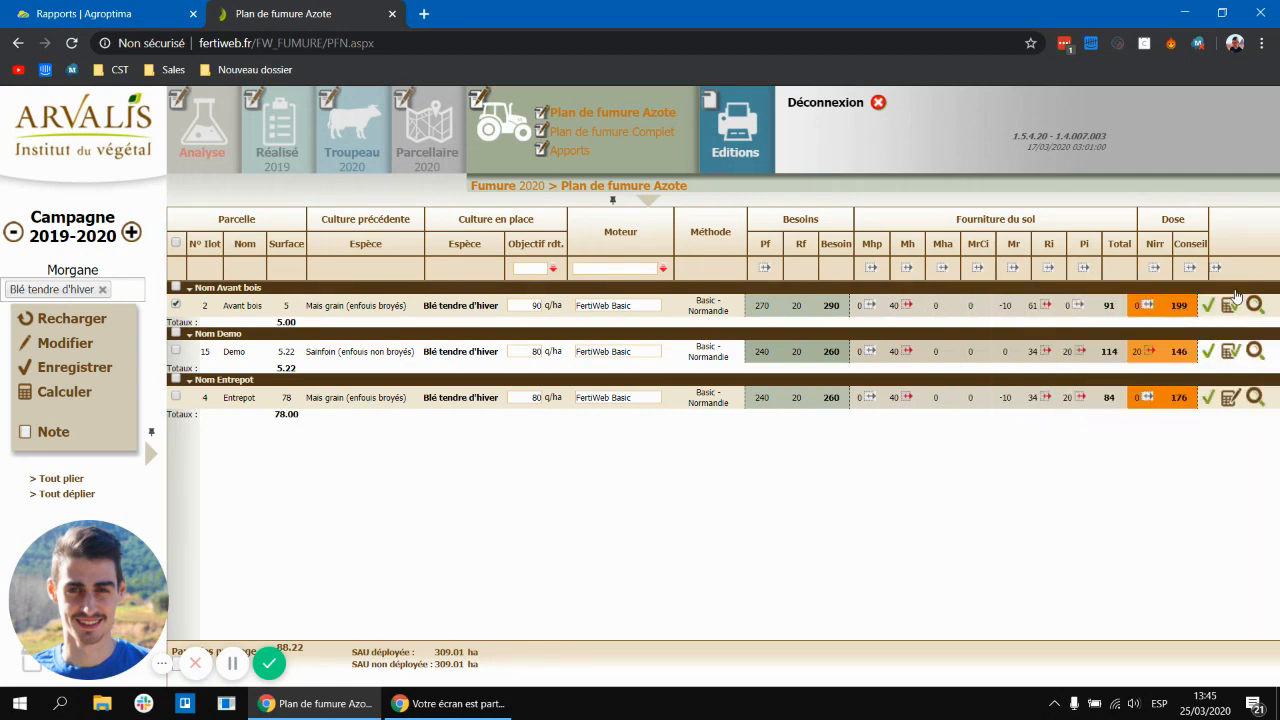
click(1230, 350)
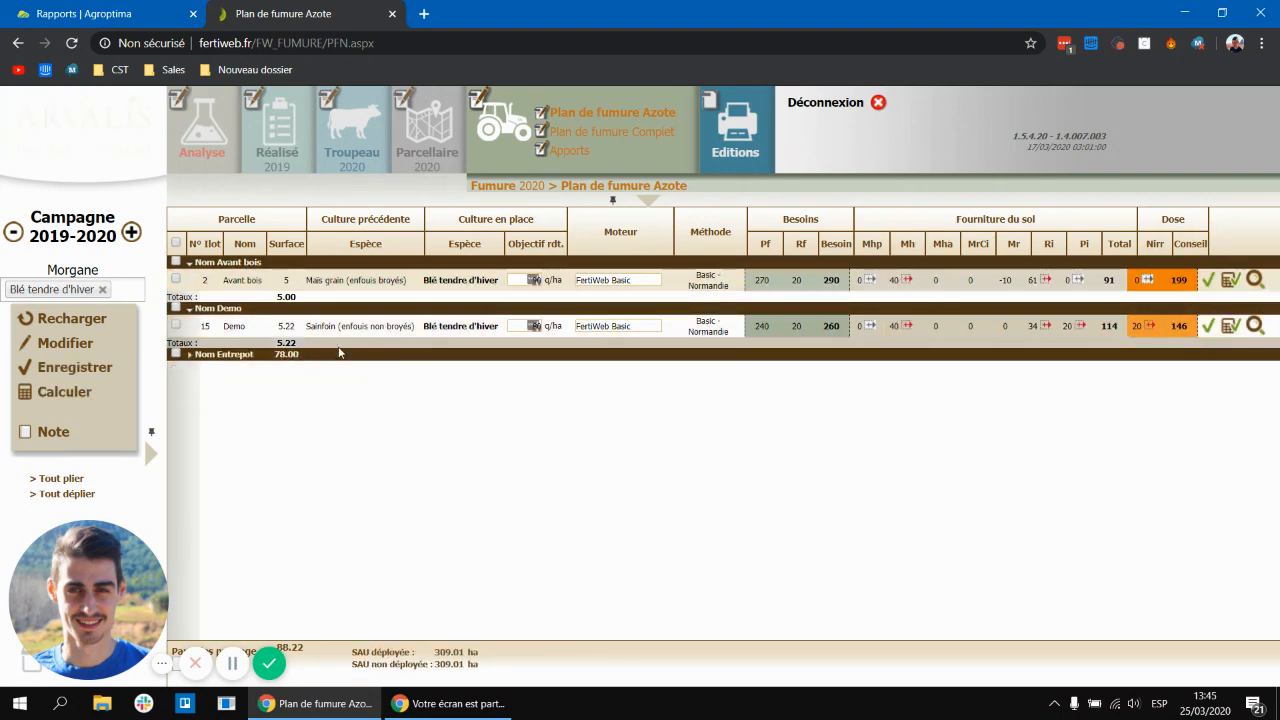
Step: Expand the Entrepot parcel group and examine the Ri soil-supply variables for the Avant bois and Demo parcels
click(275, 310)
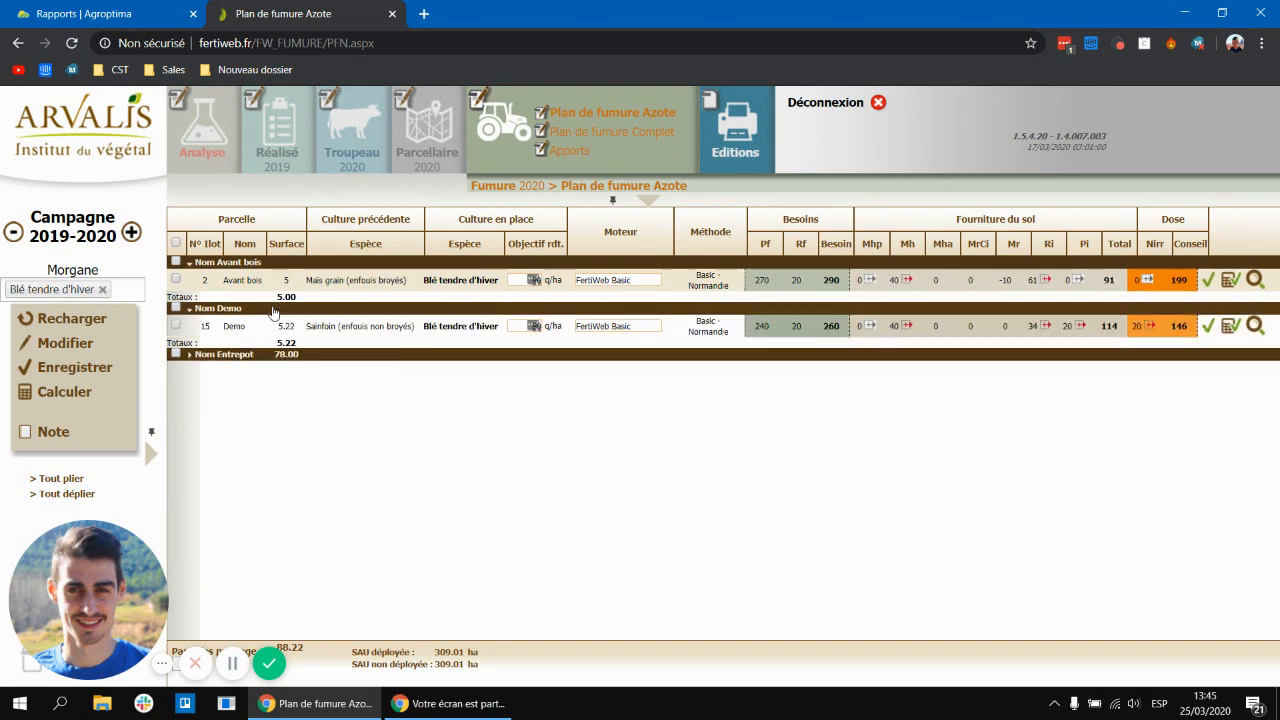
click(275, 354)
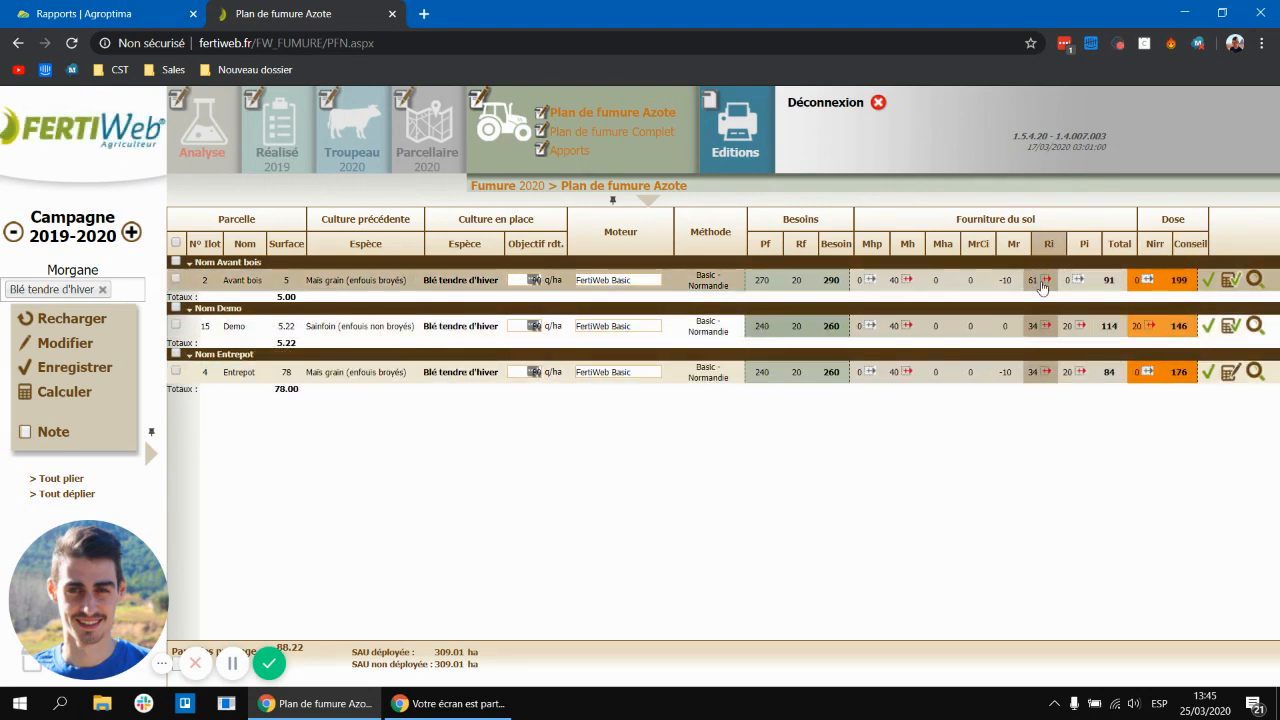
click(1045, 280)
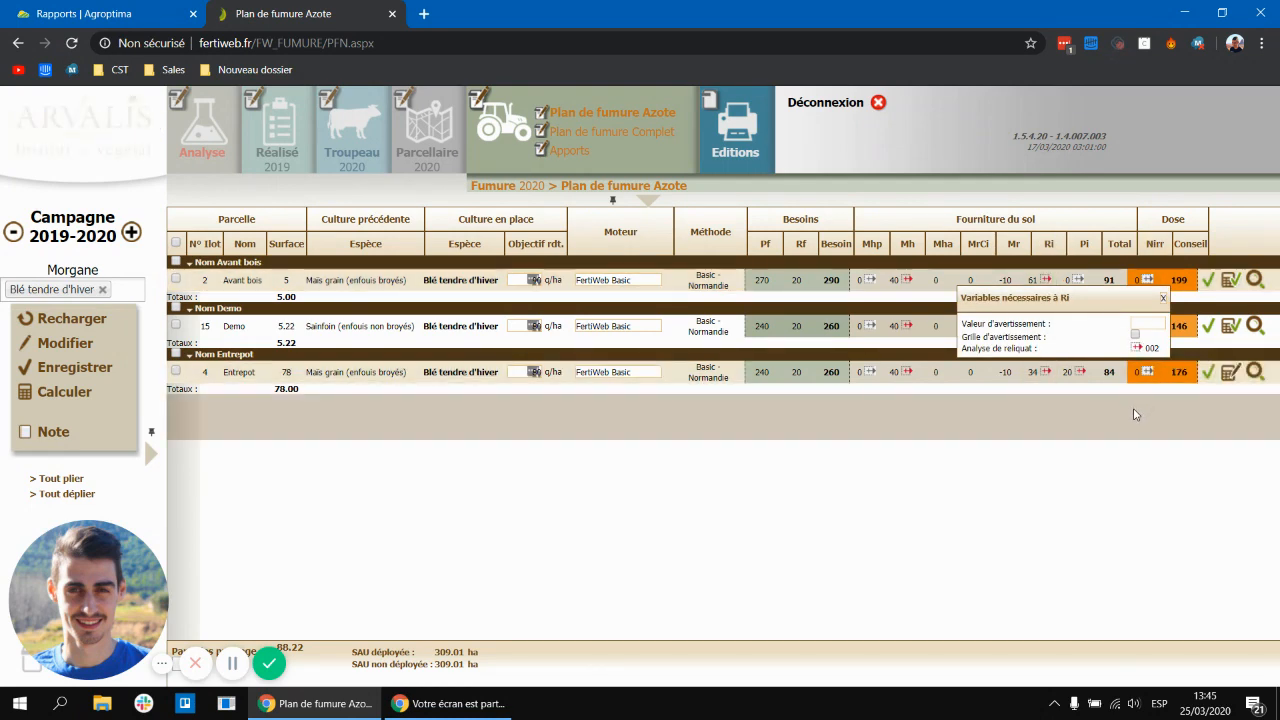
click(1163, 296)
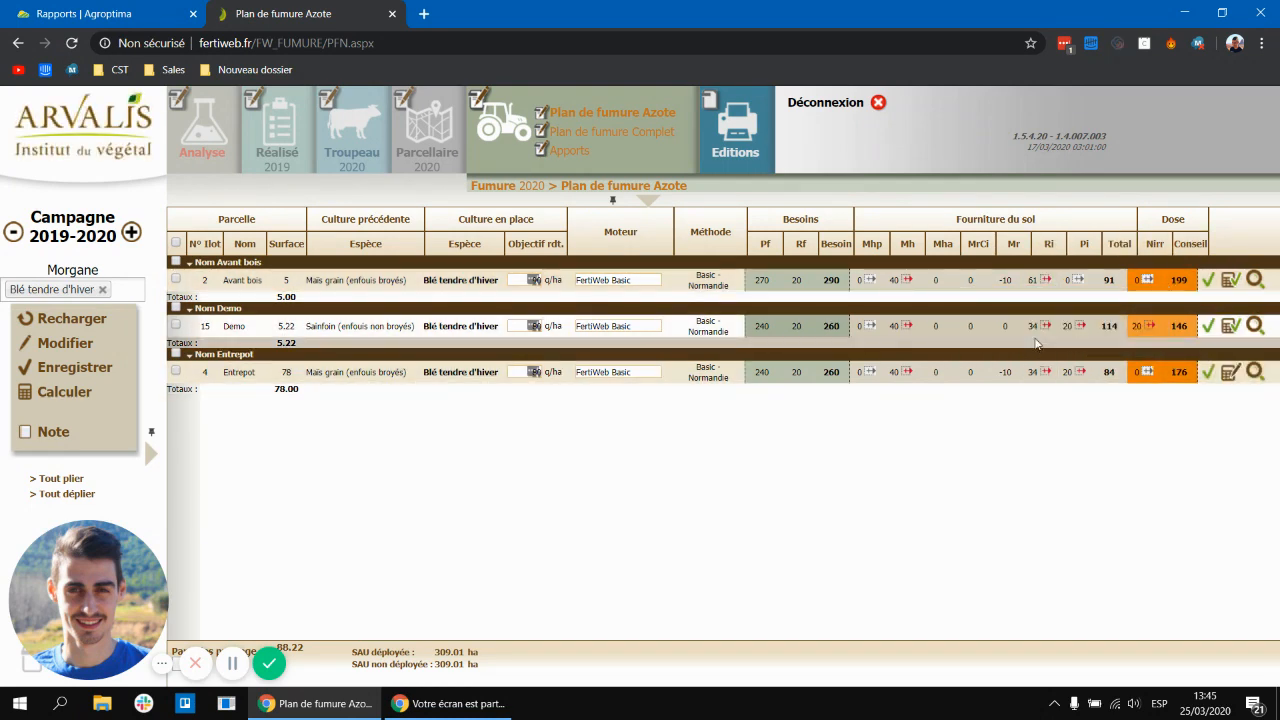
click(1045, 326)
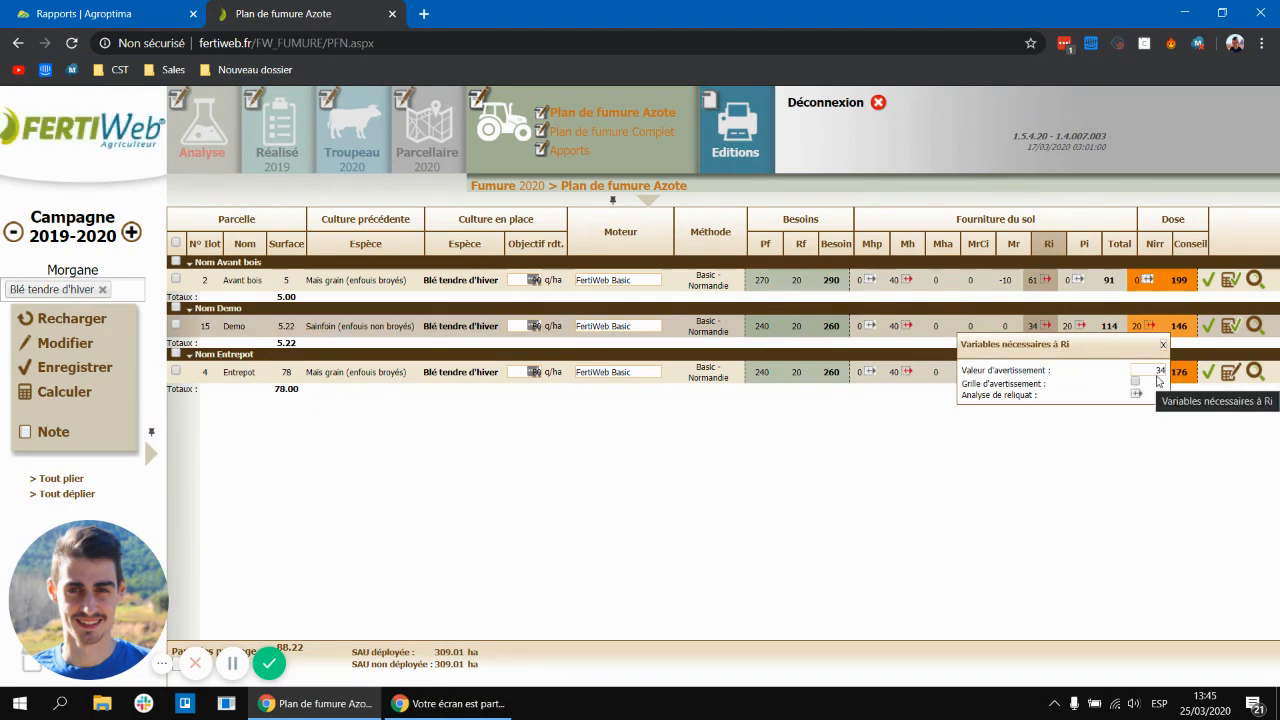
click(1163, 347)
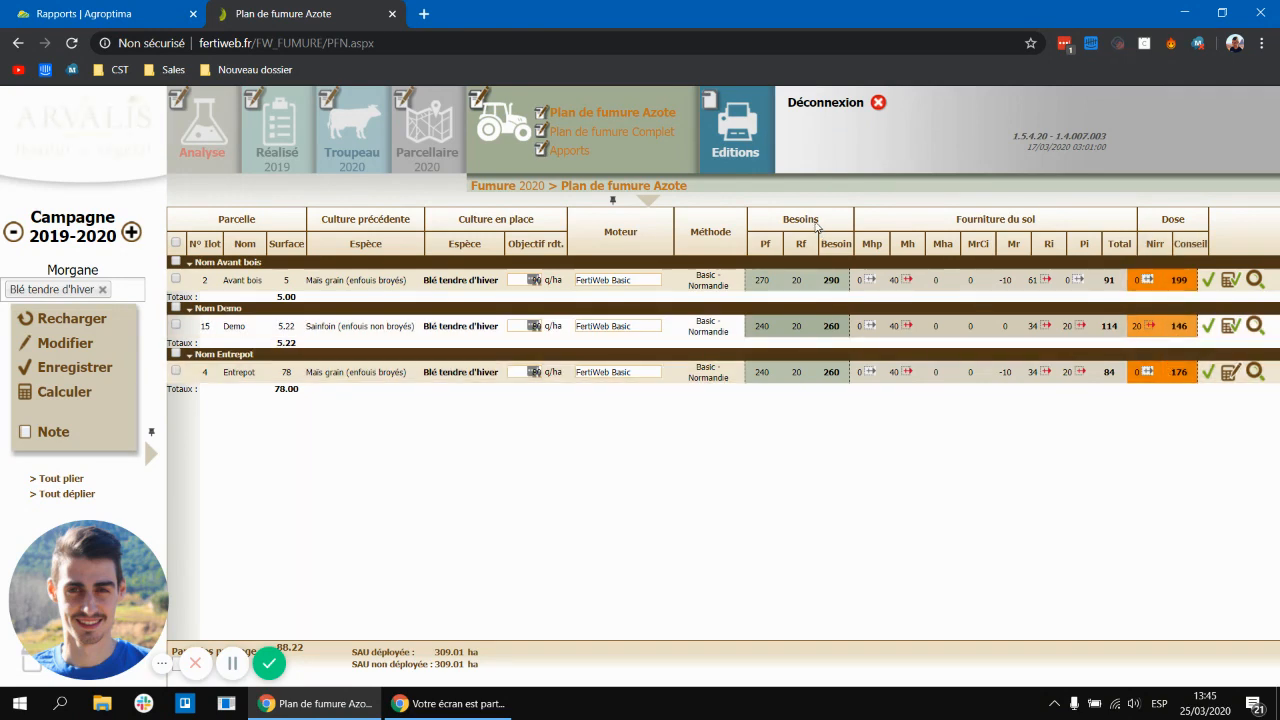
Step: In the applications page, add a 20-15S mineral application to Avant bois dated 03/03/2020 with 50 kg N, and validate it
click(576, 152)
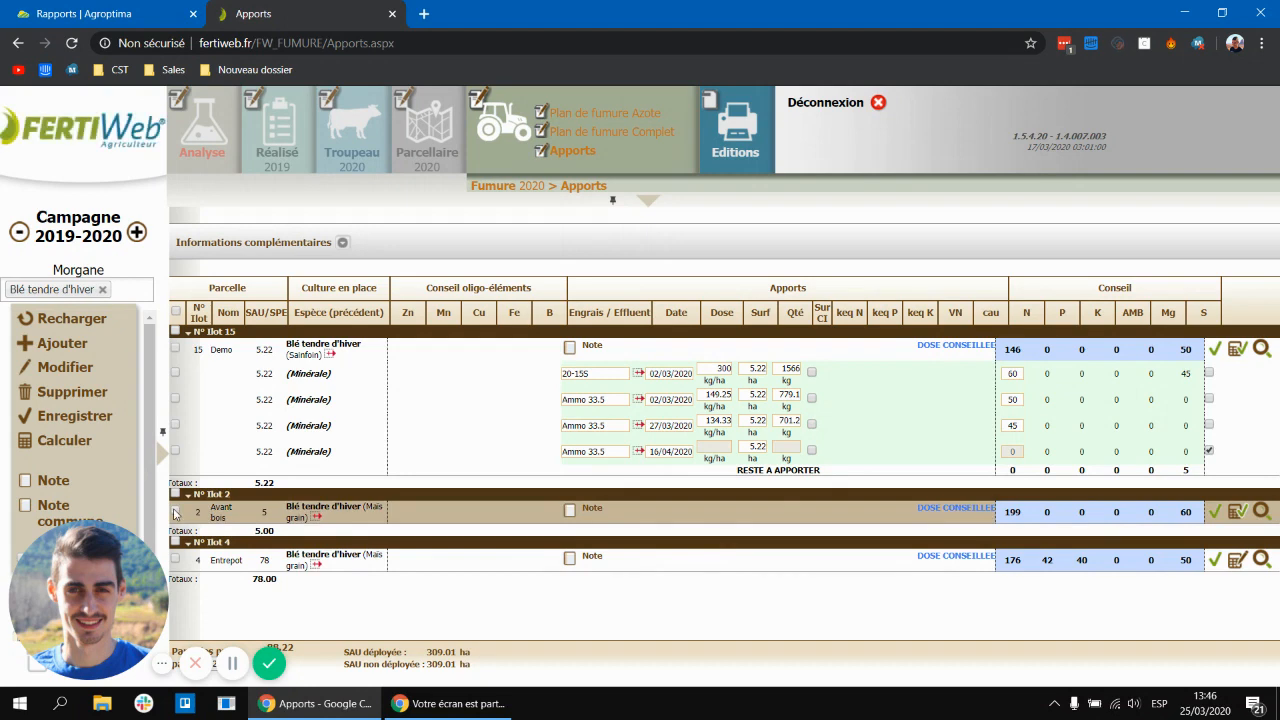
click(175, 512)
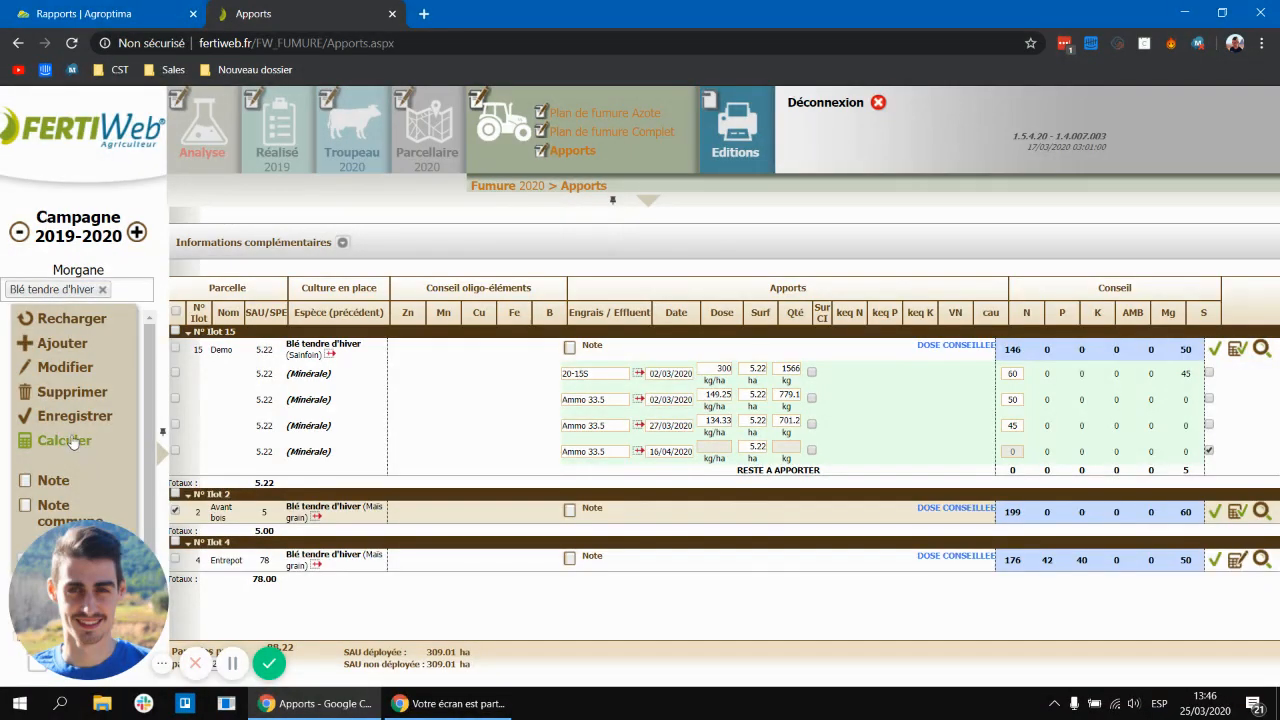
click(57, 345)
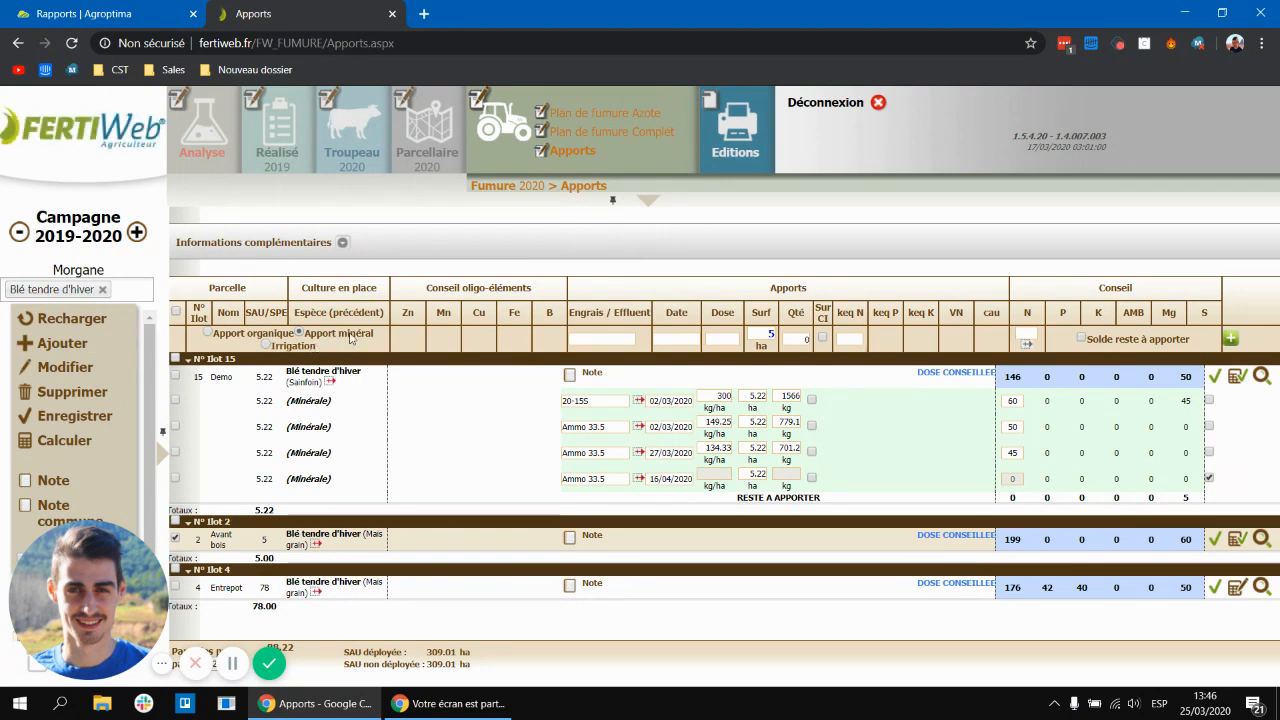
click(598, 339)
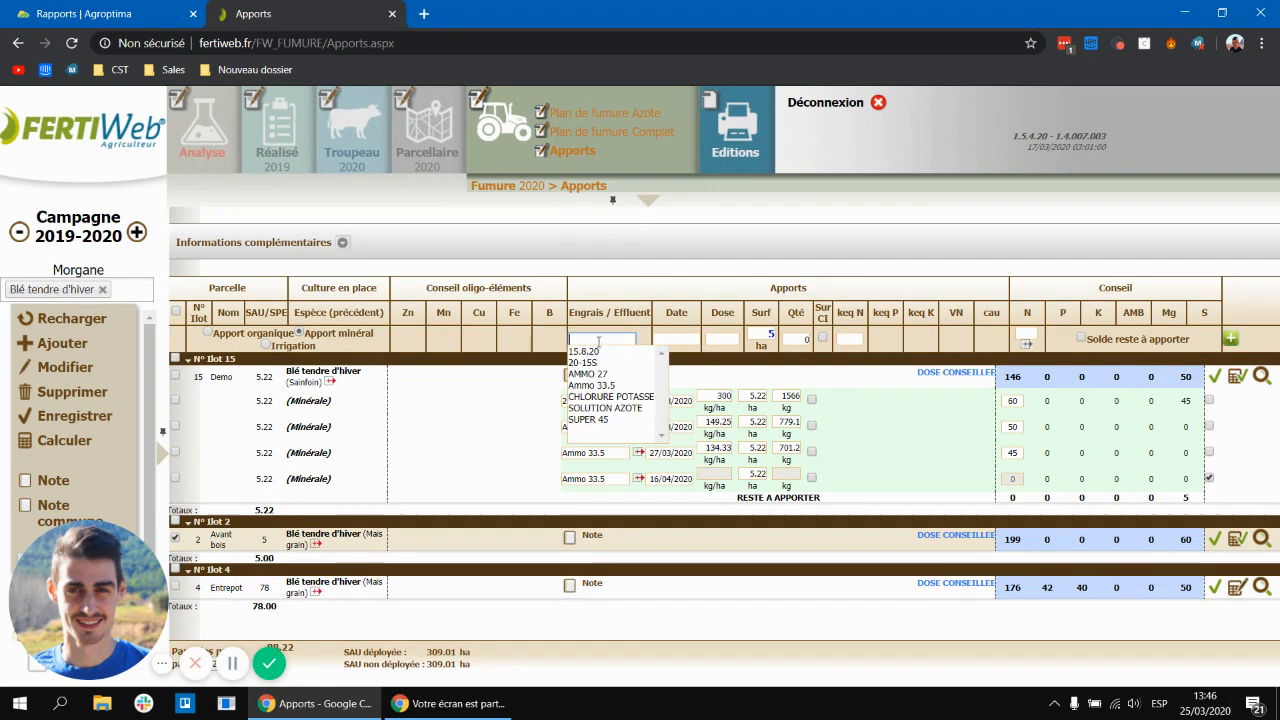
click(583, 362)
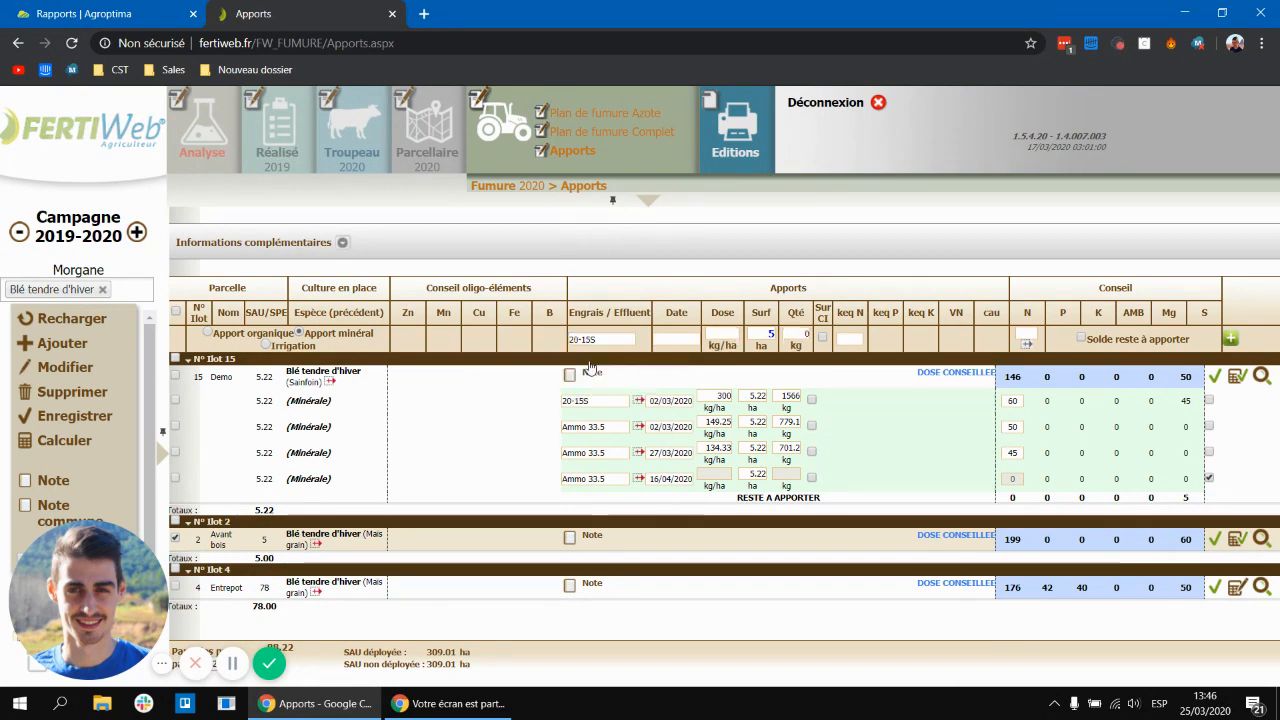
click(687, 338)
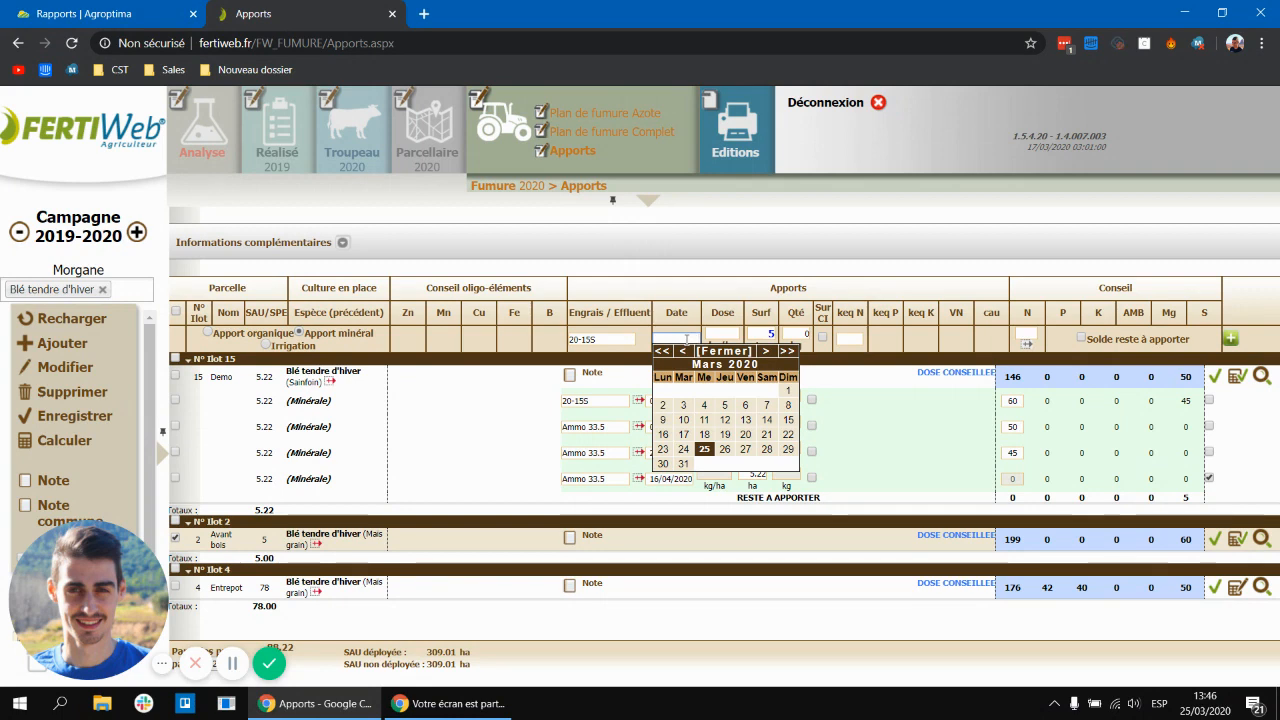
click(686, 408)
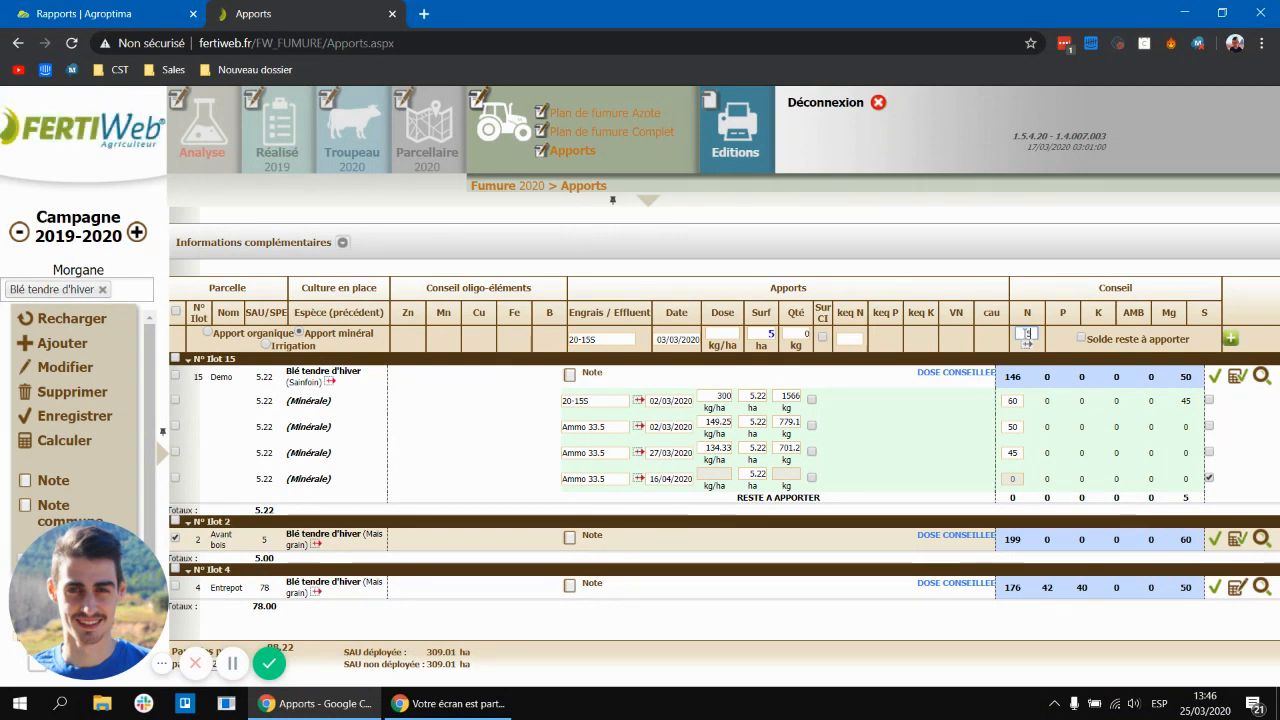
text(60)
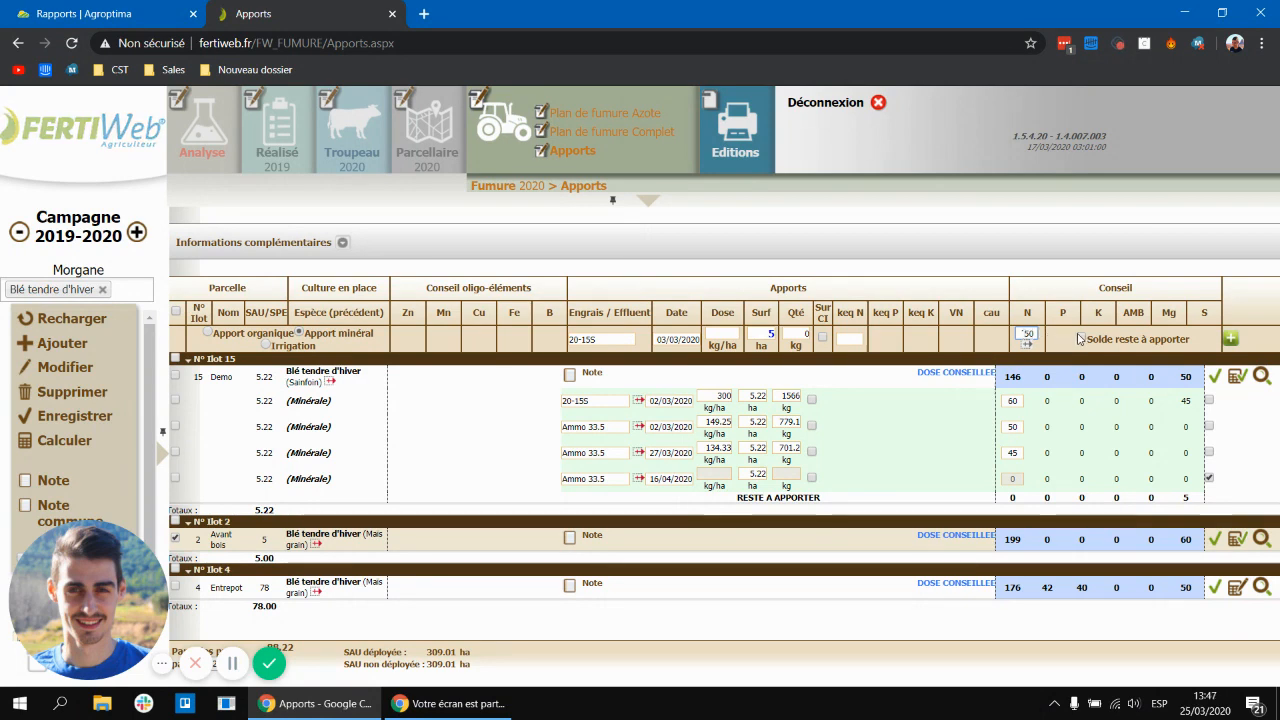
click(1230, 340)
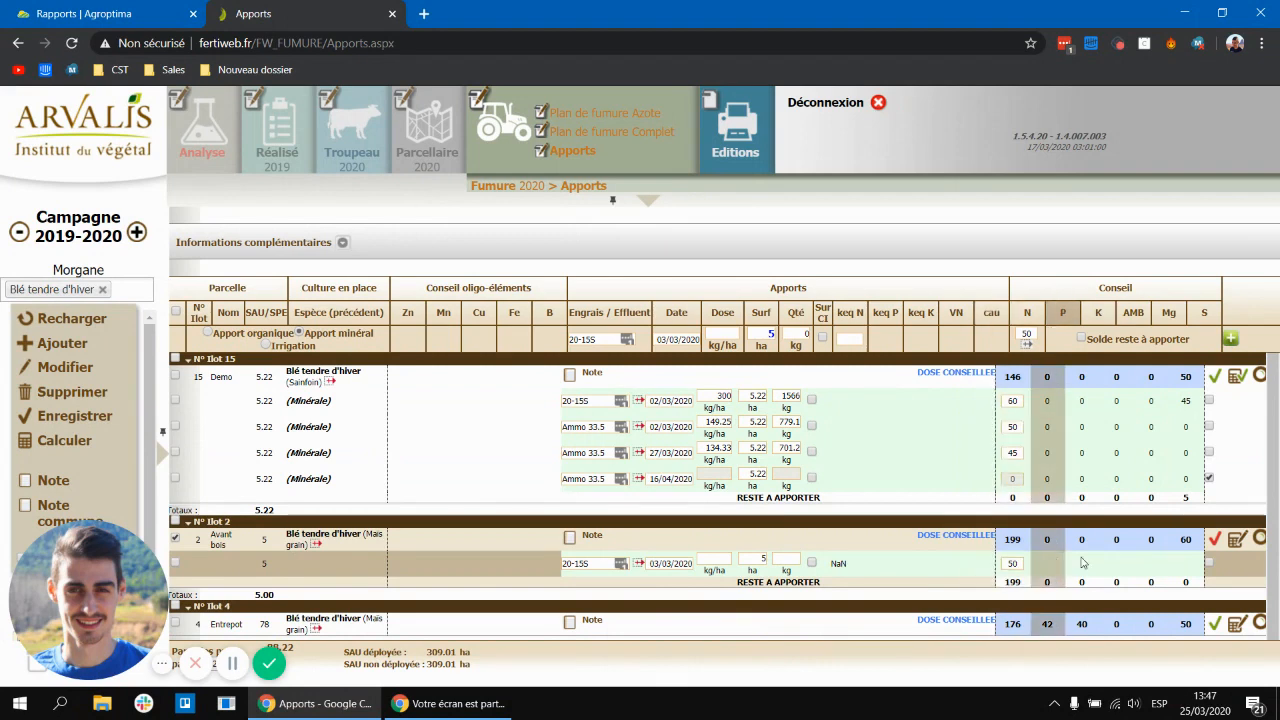
click(1238, 541)
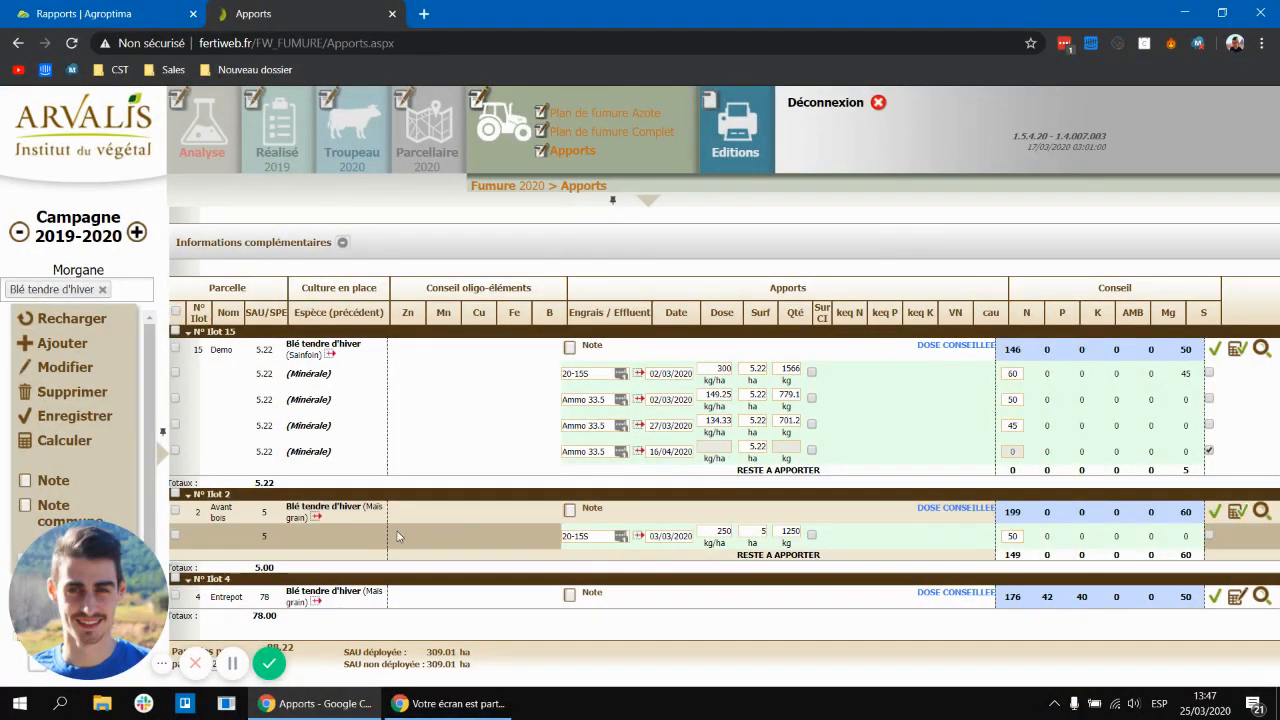
Step: Add a second 20-15S application to Avant bois dated 17/03/2020 with 100 kg N, and validate it
click(177, 513)
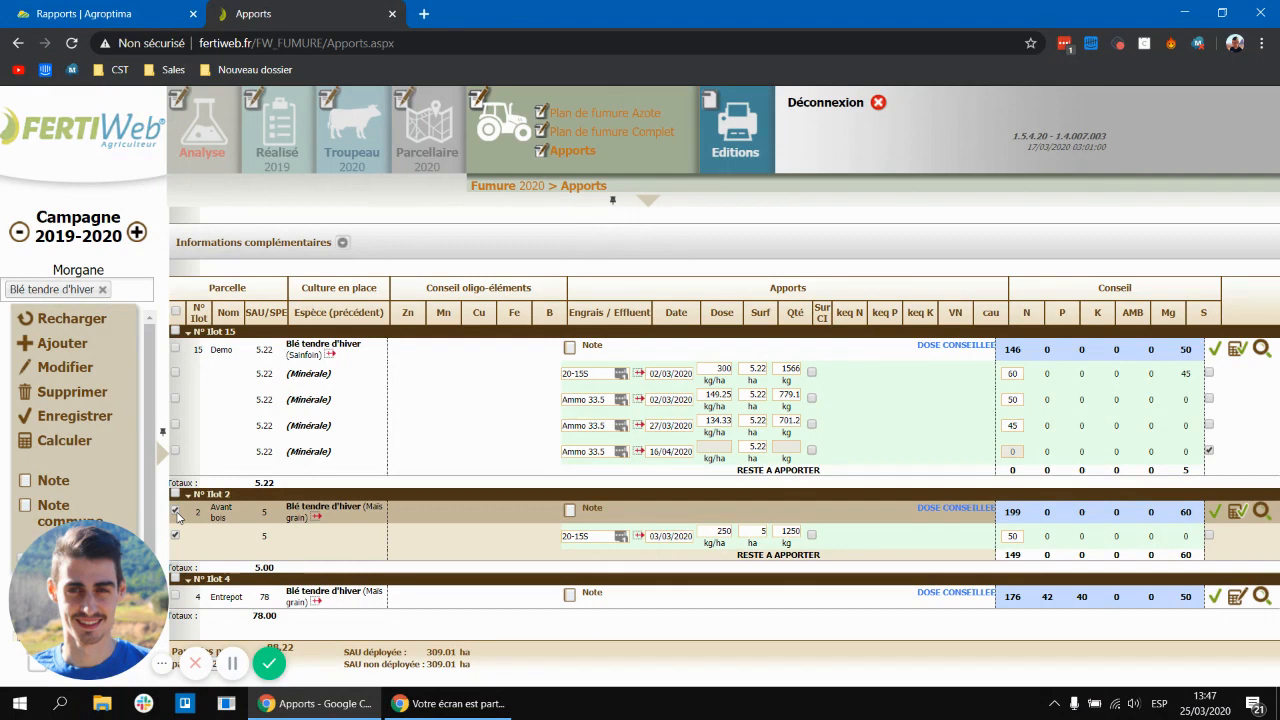
click(60, 345)
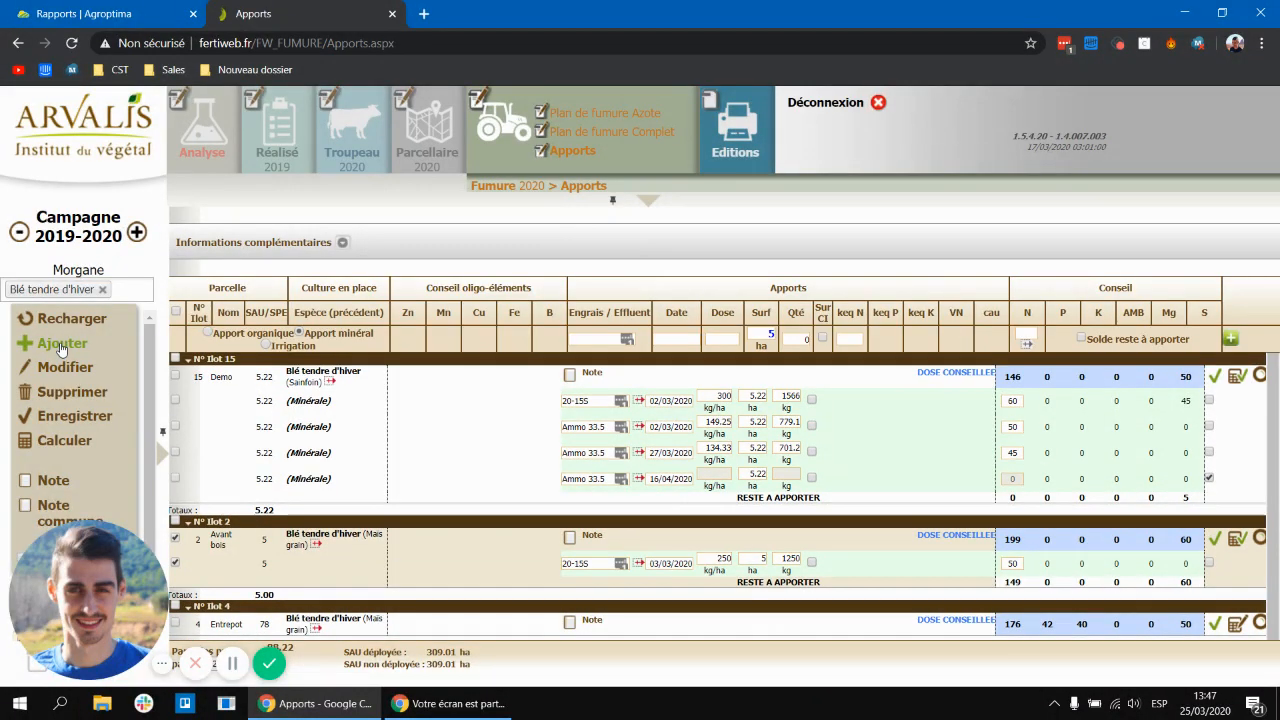
click(606, 340)
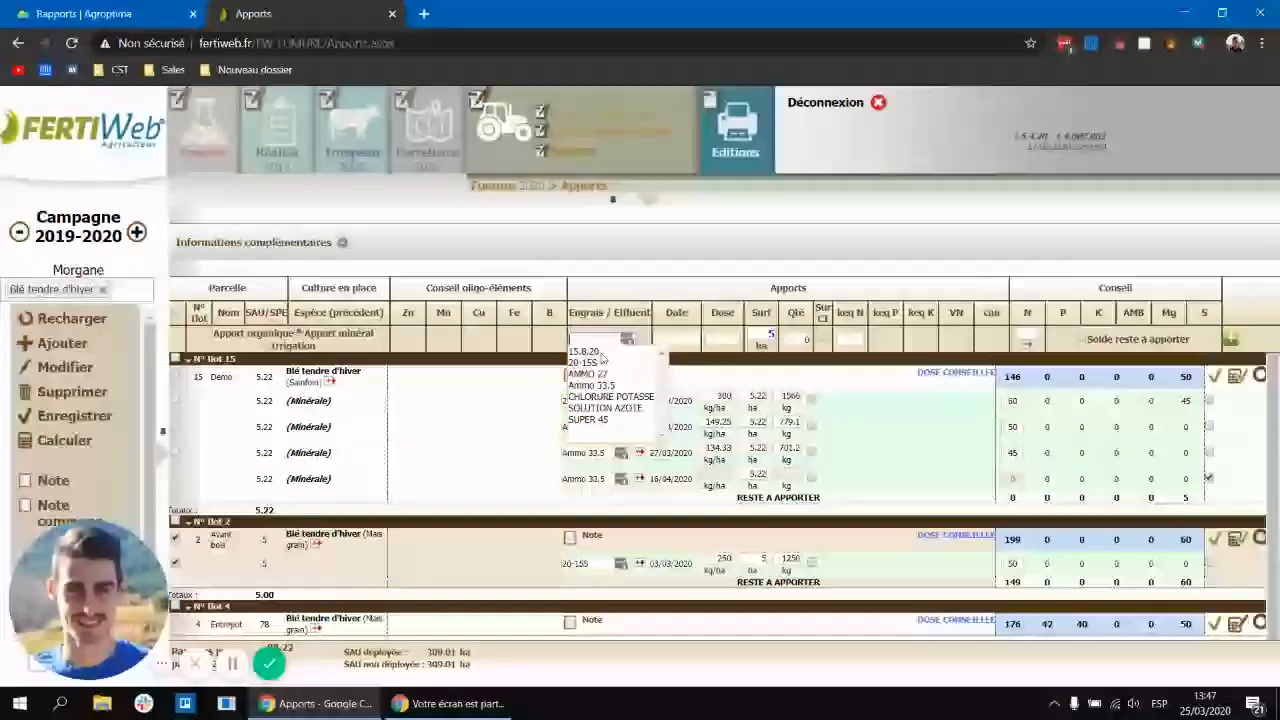
click(590, 362)
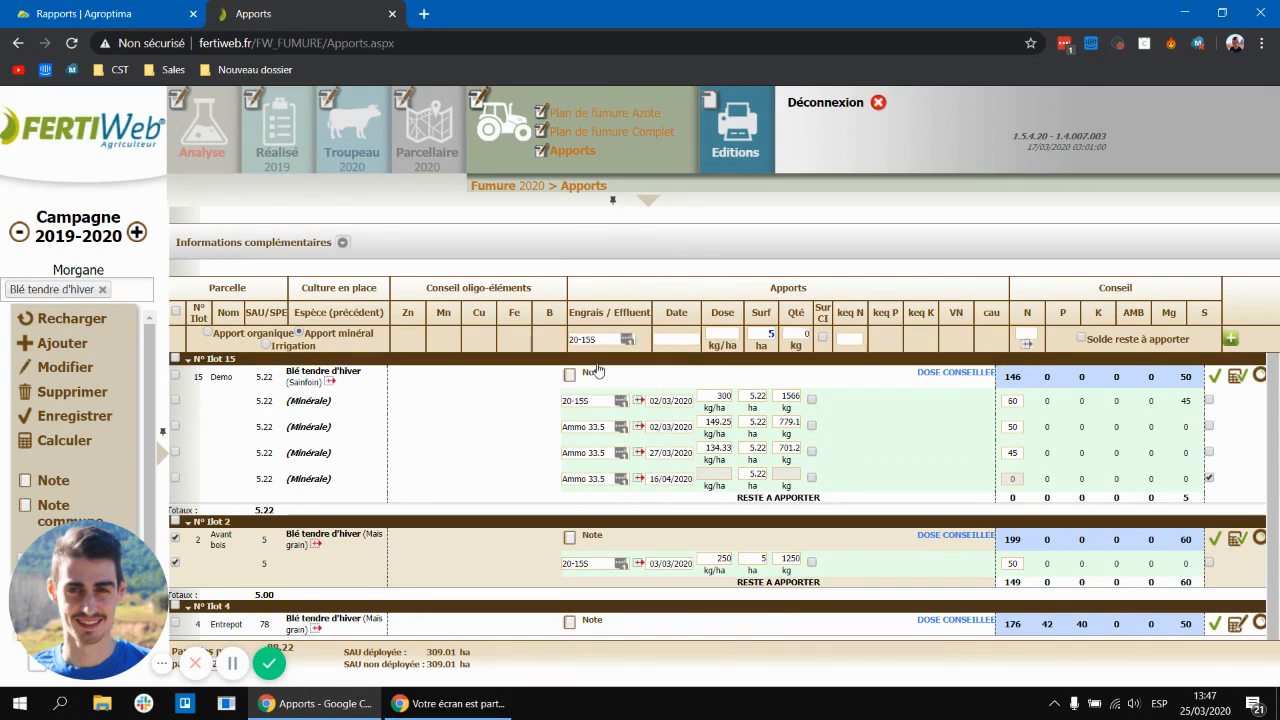
click(675, 339)
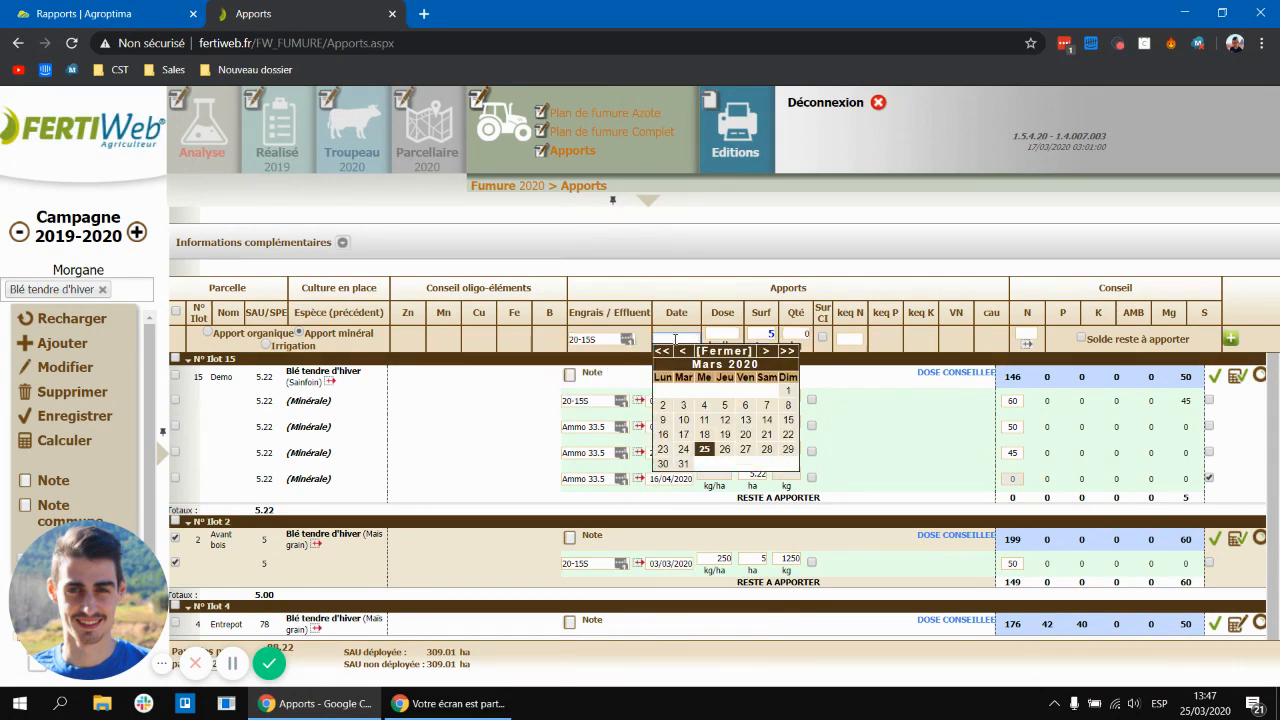
click(683, 434)
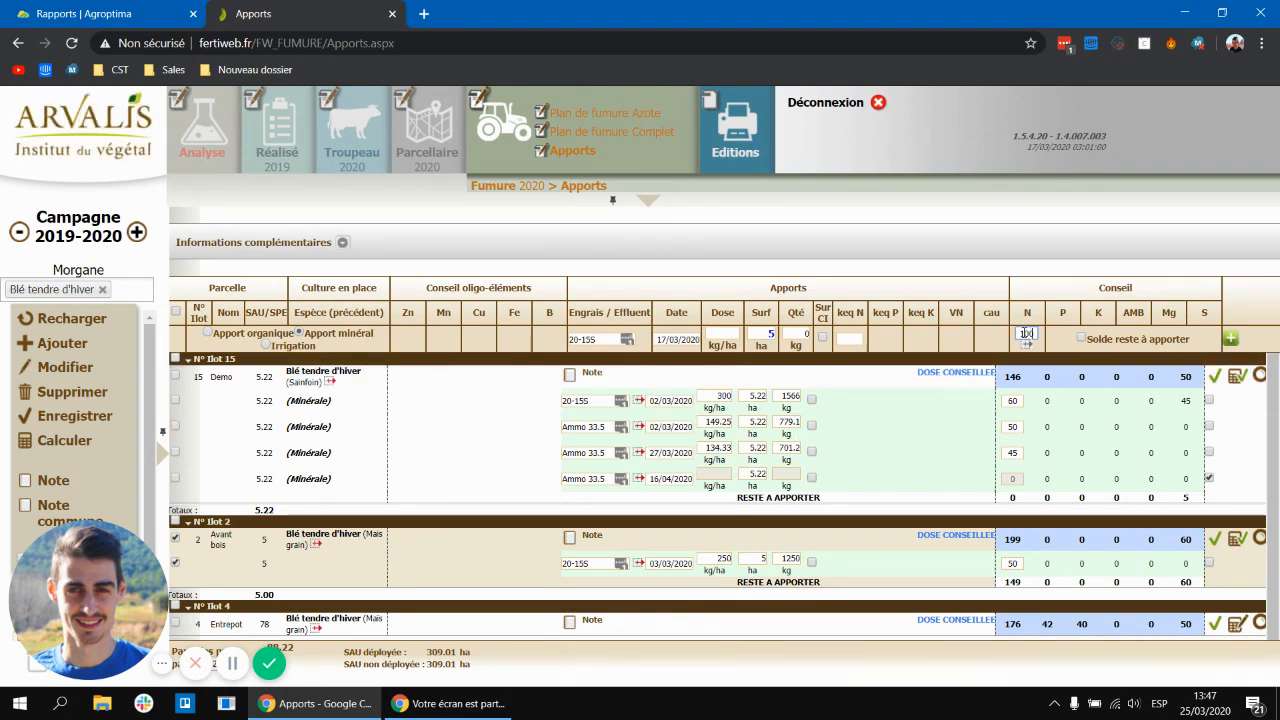
click(1229, 340)
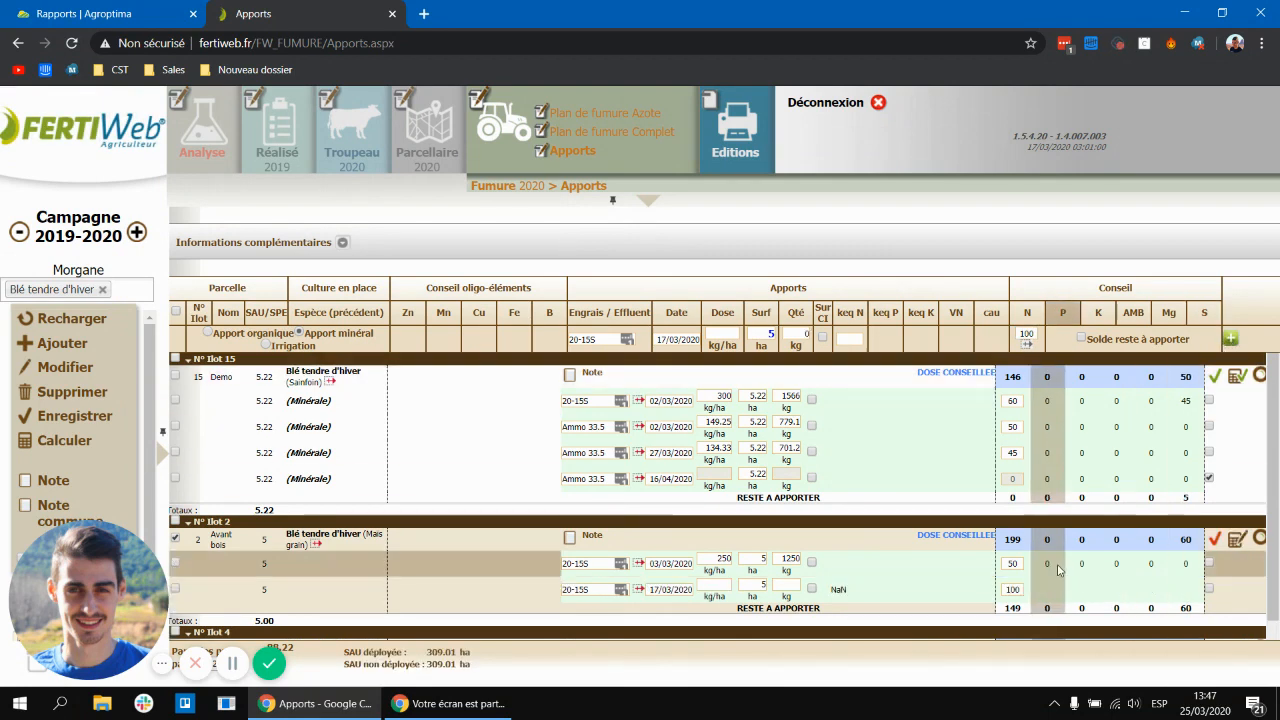
click(1240, 543)
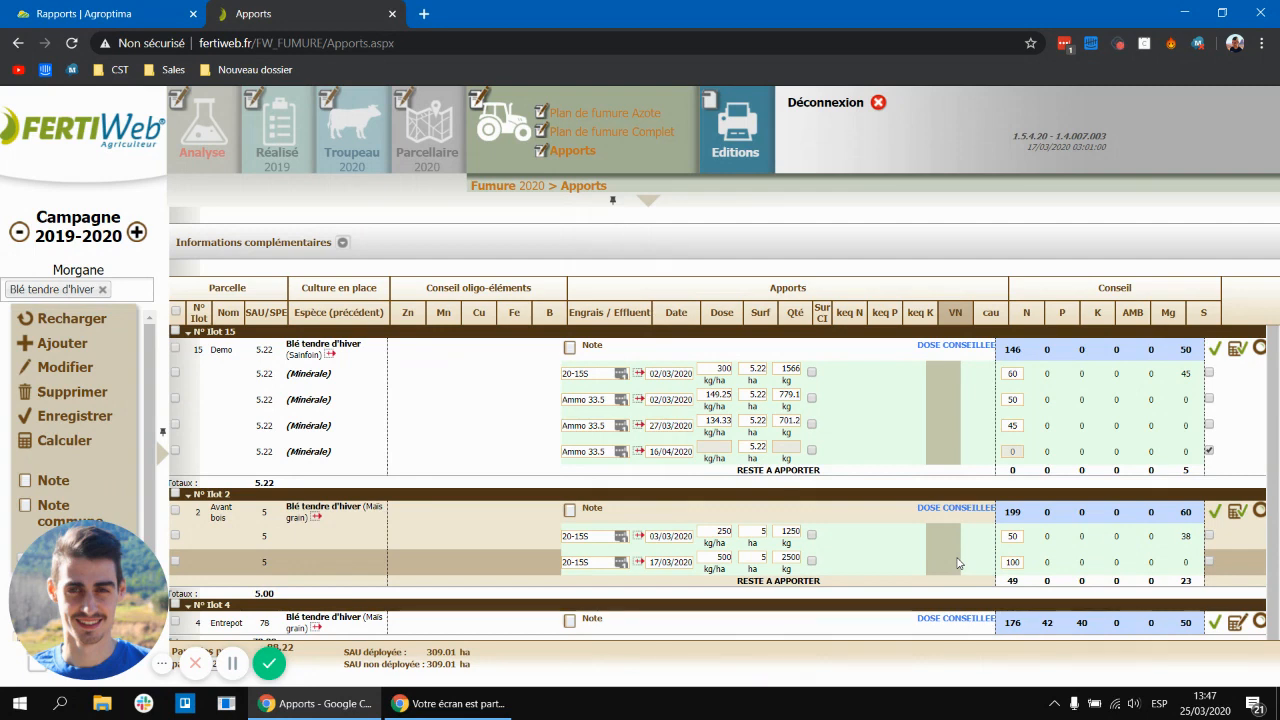
Step: Add a third 20-15S application to Avant bois dated 31/03/2020 using the remaining-balance option, and validate it
click(175, 511)
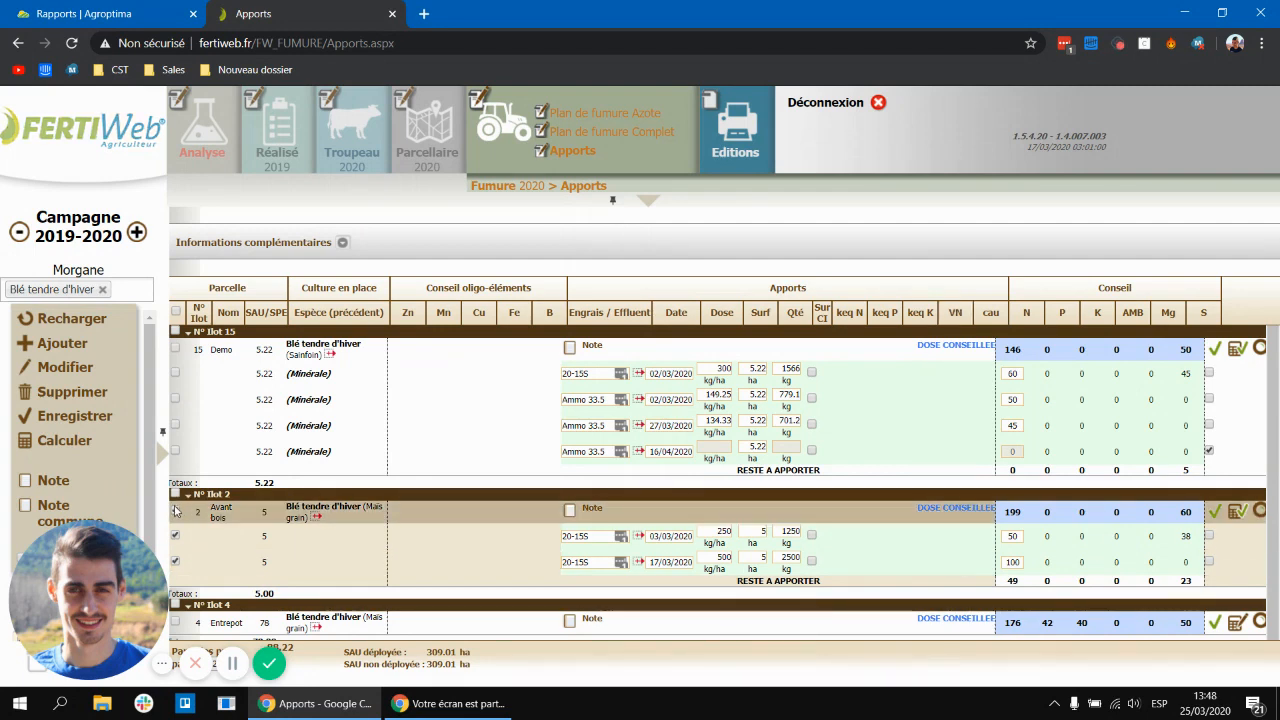
click(47, 368)
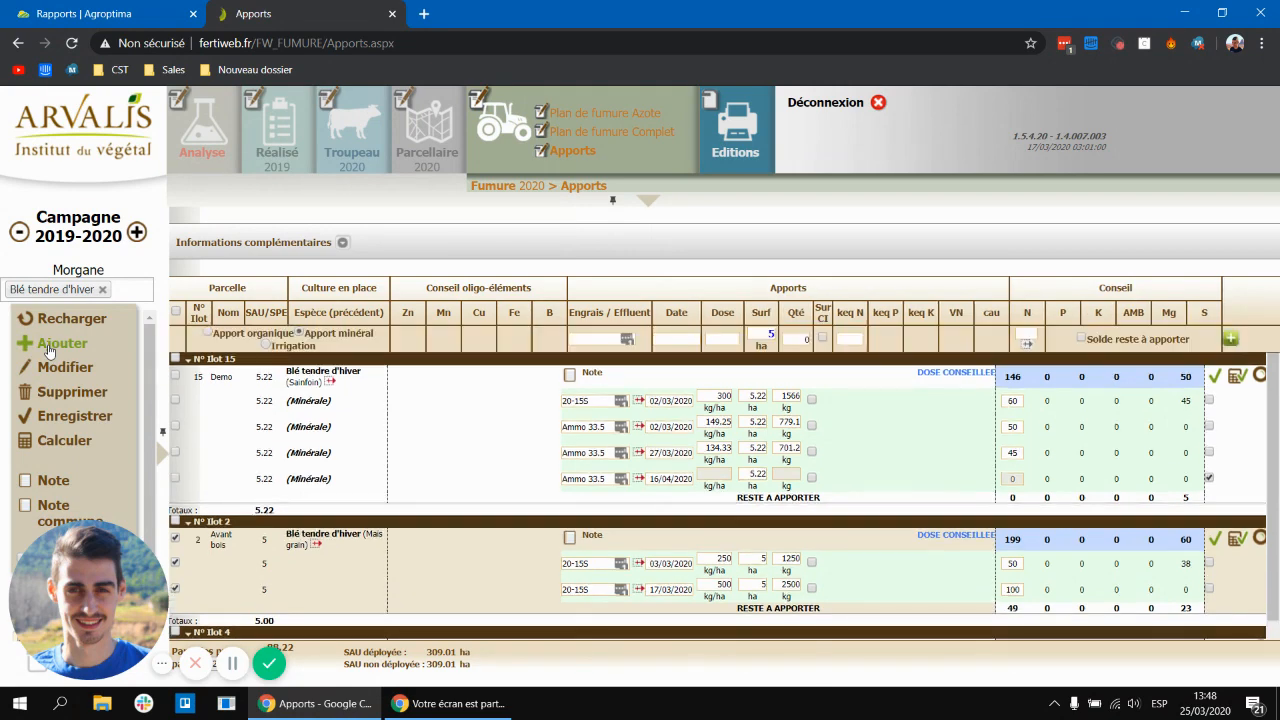
click(661, 338)
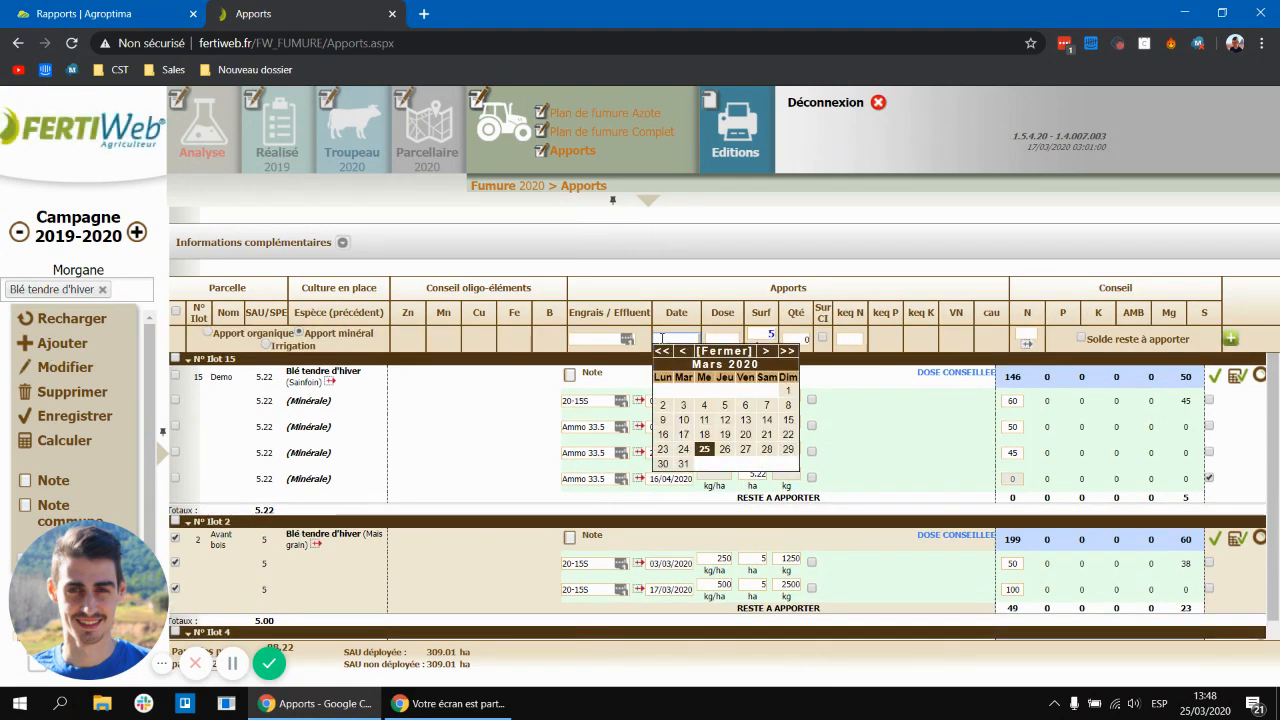
click(685, 465)
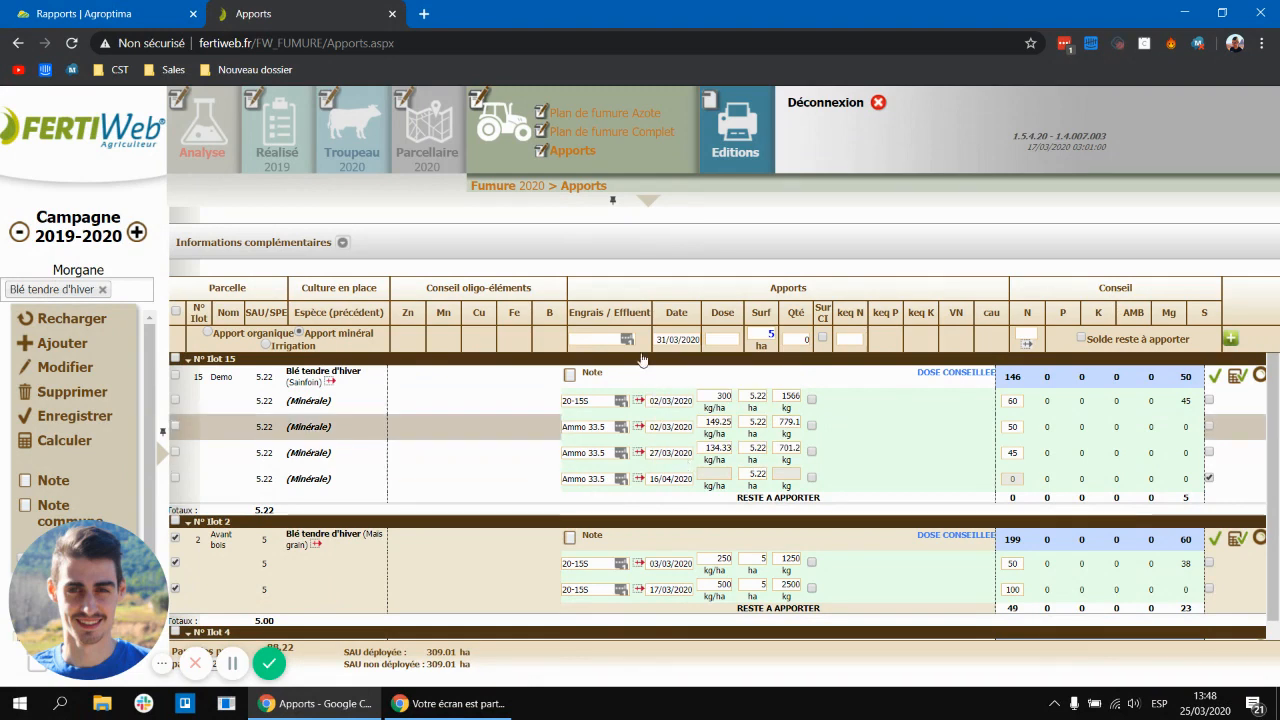
click(610, 336)
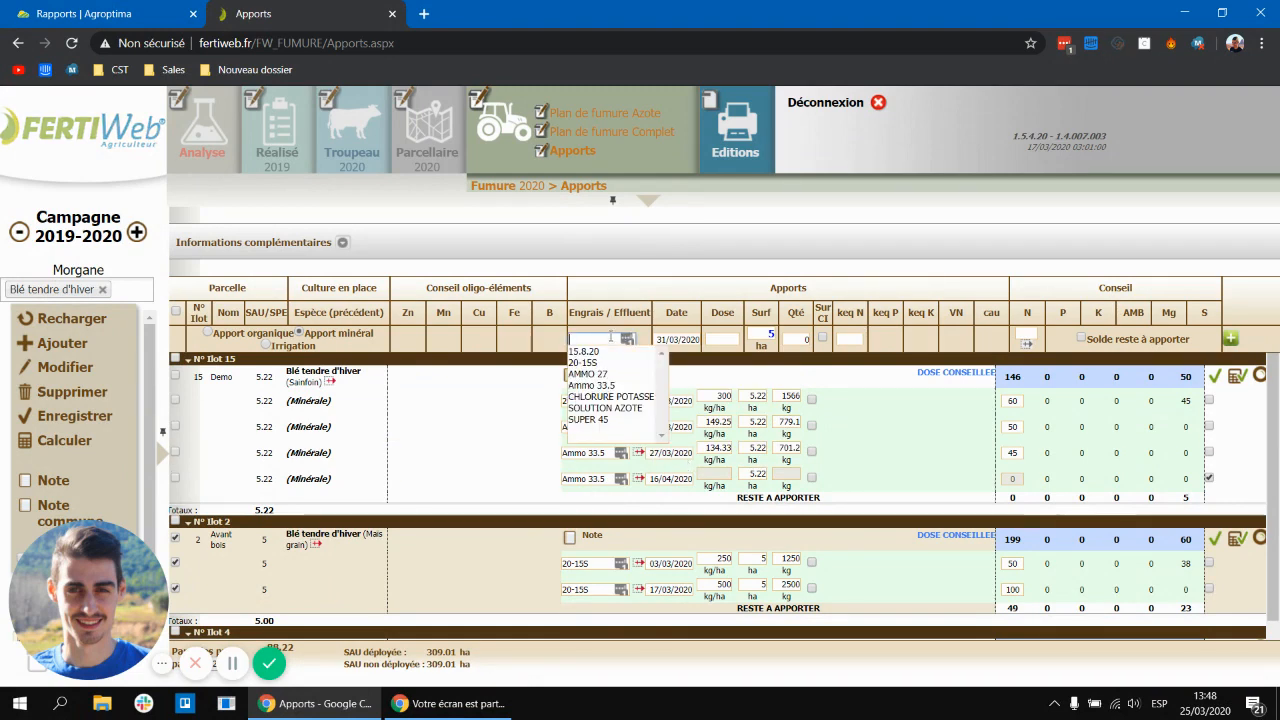
click(598, 372)
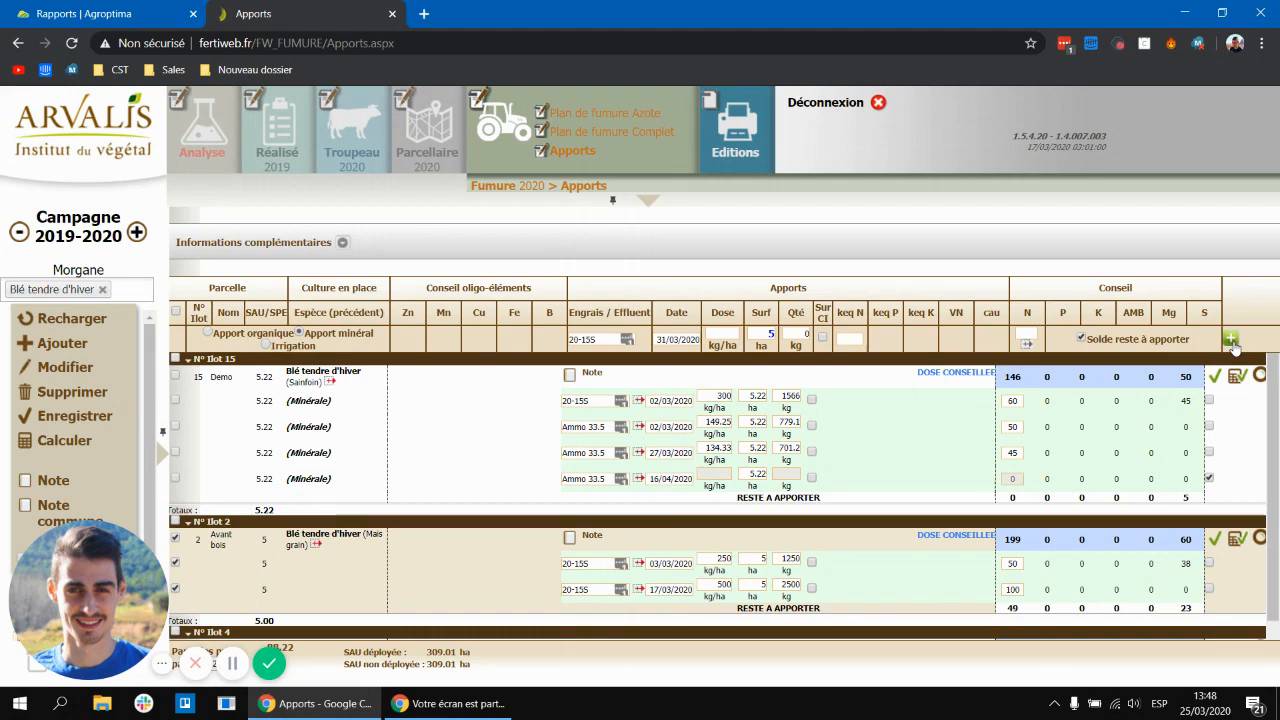
click(1231, 340)
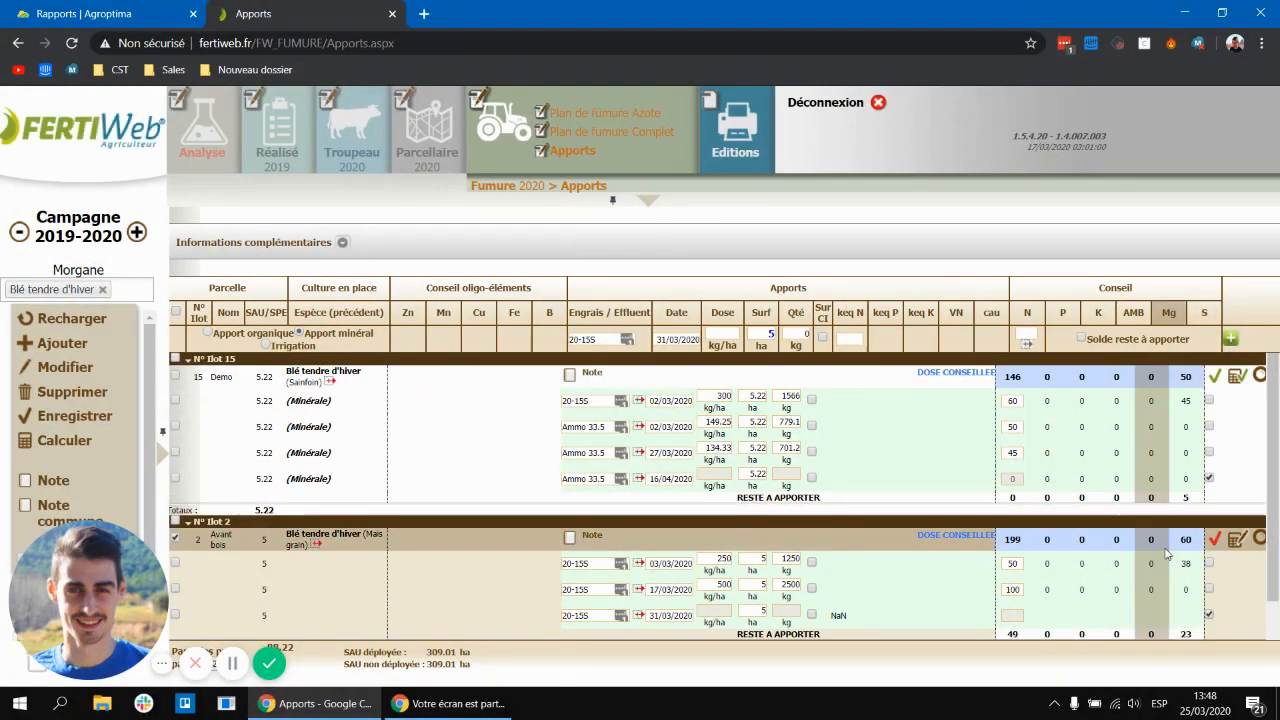
scroll(1166, 553, down, 1)
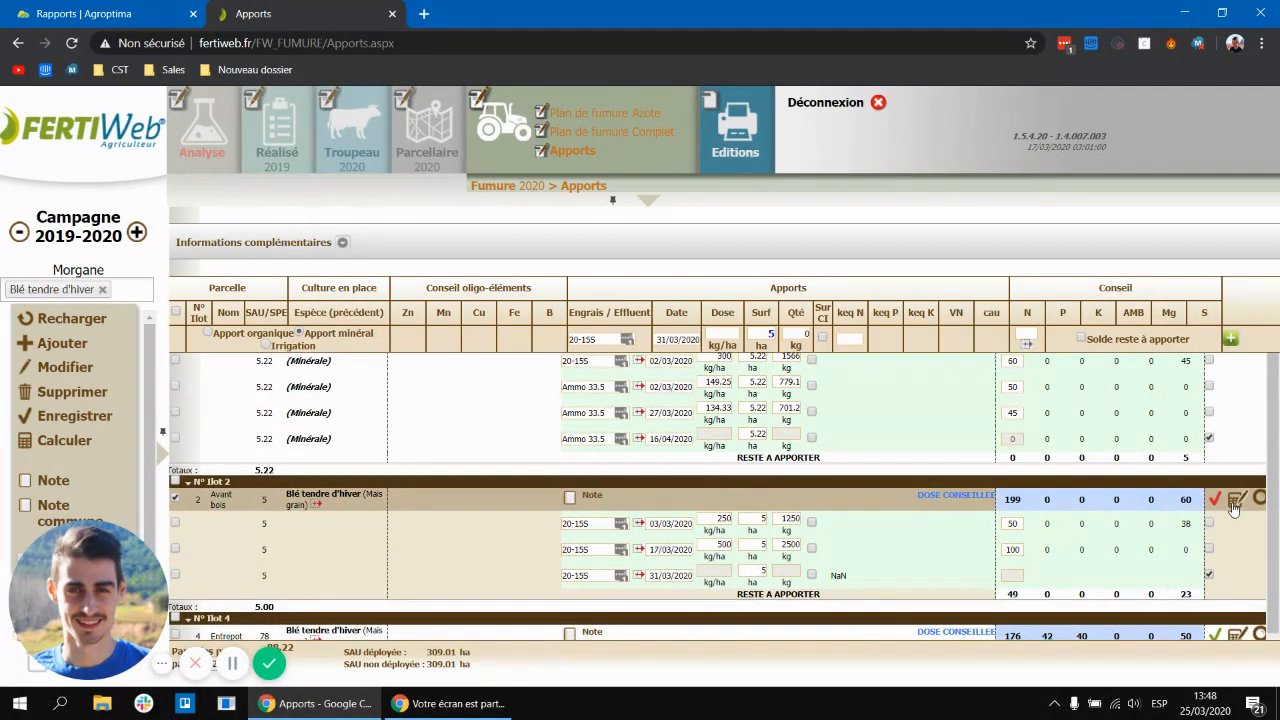
click(1235, 500)
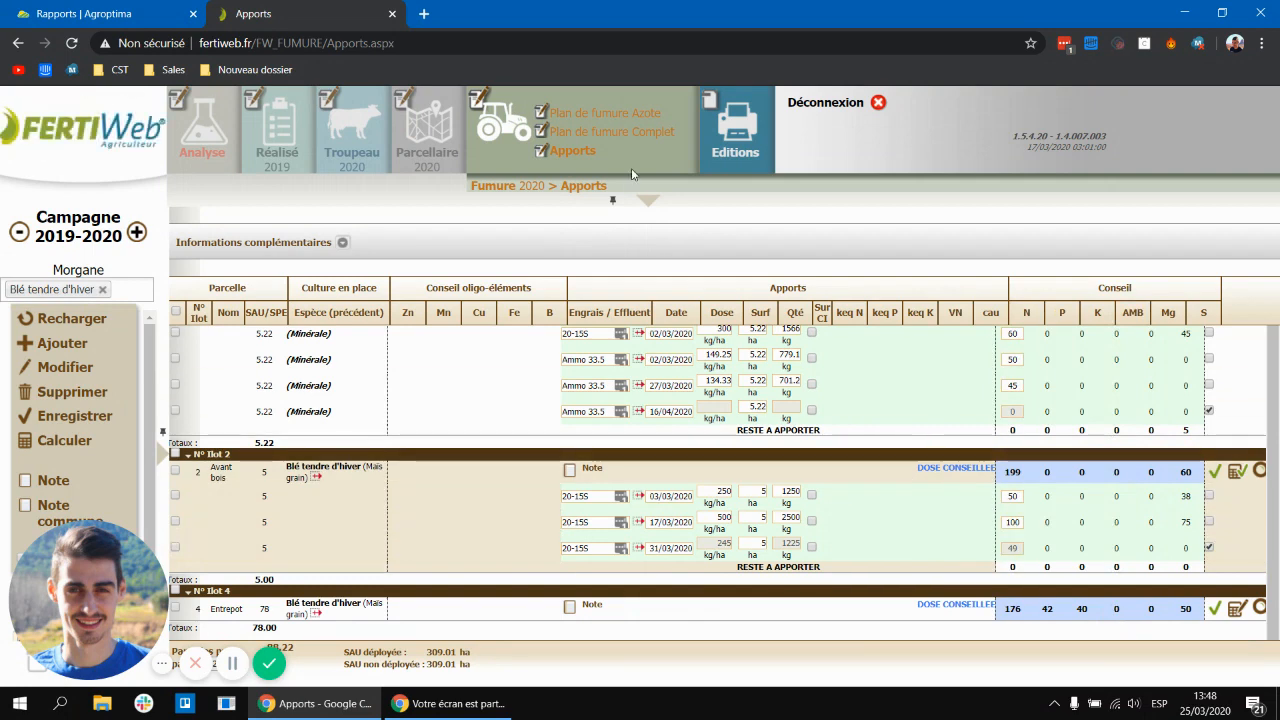
Step: Open the complete fertilisation plan and view the soil analysis linked to the Demo parcel
click(621, 132)
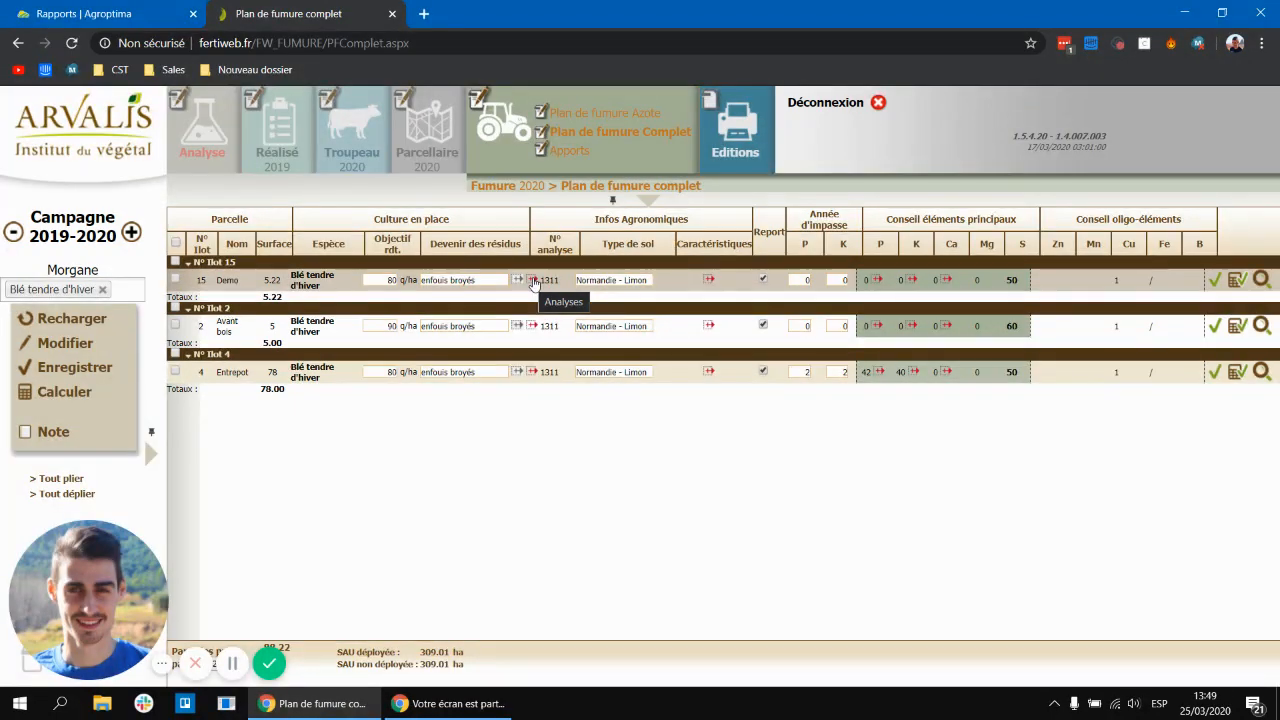
click(533, 281)
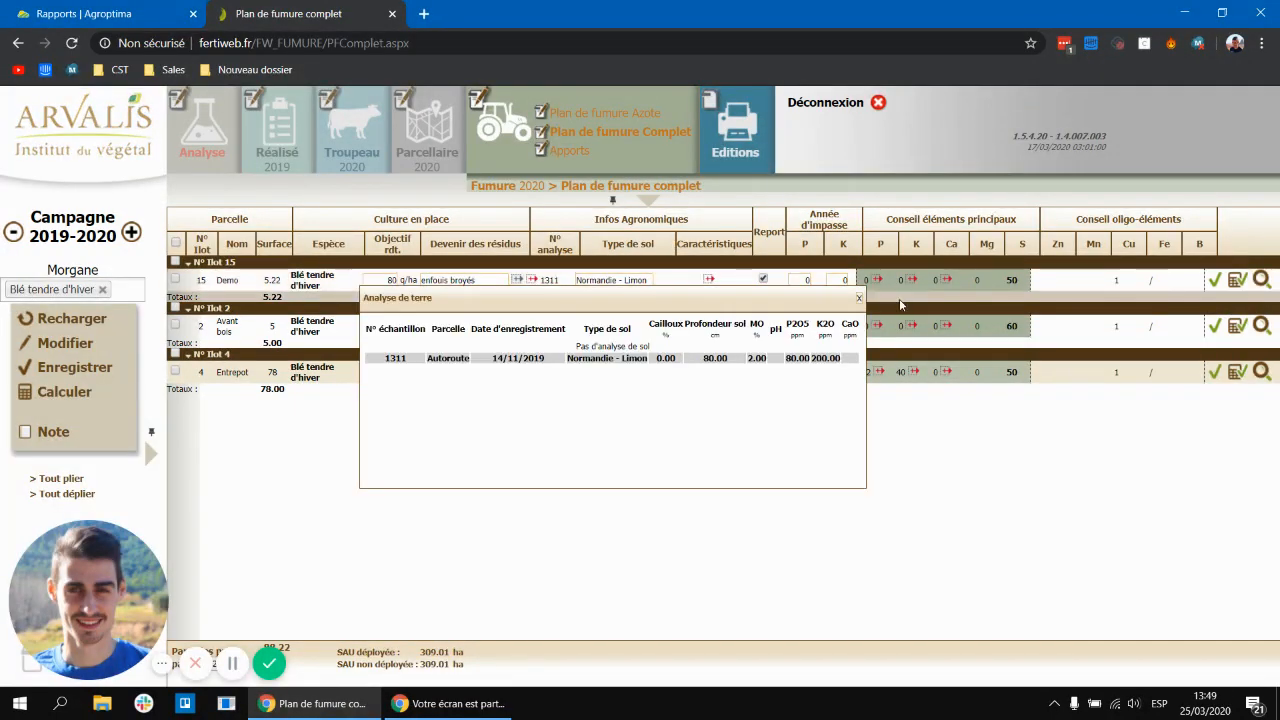
Step: Close the soil analysis and open the full list of available editions for printing
click(858, 298)
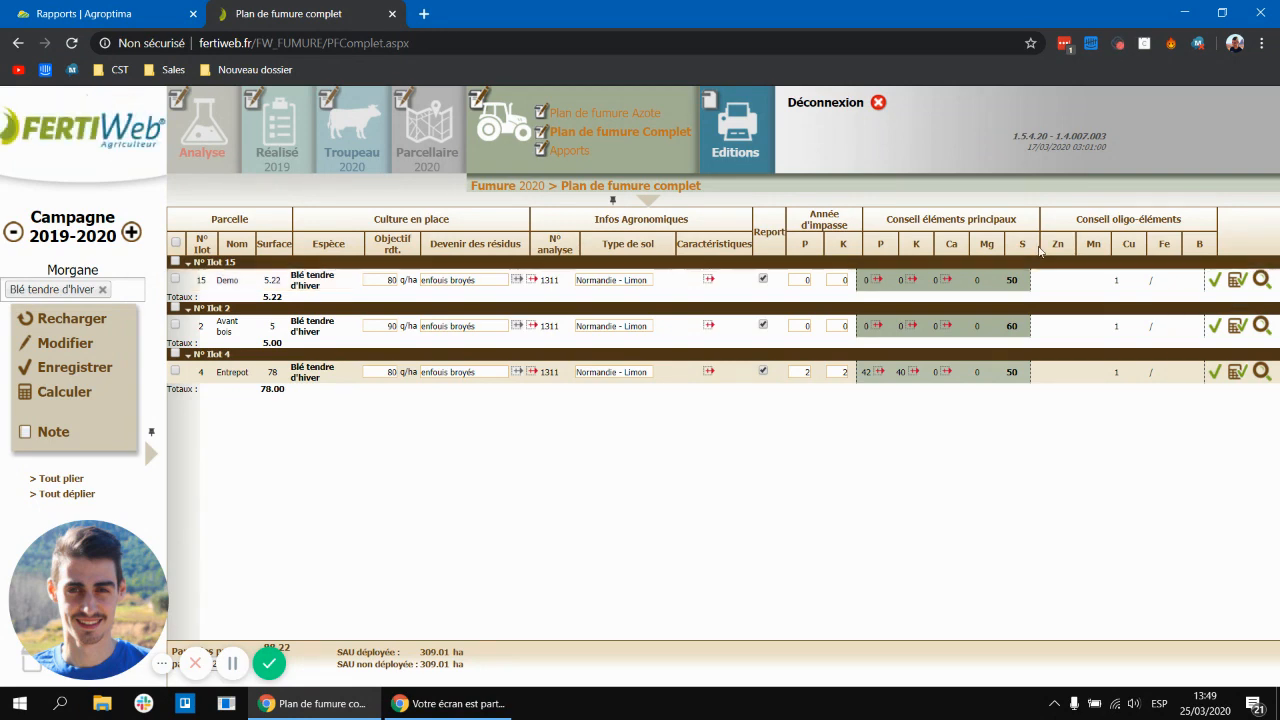
mouse_move(742, 154)
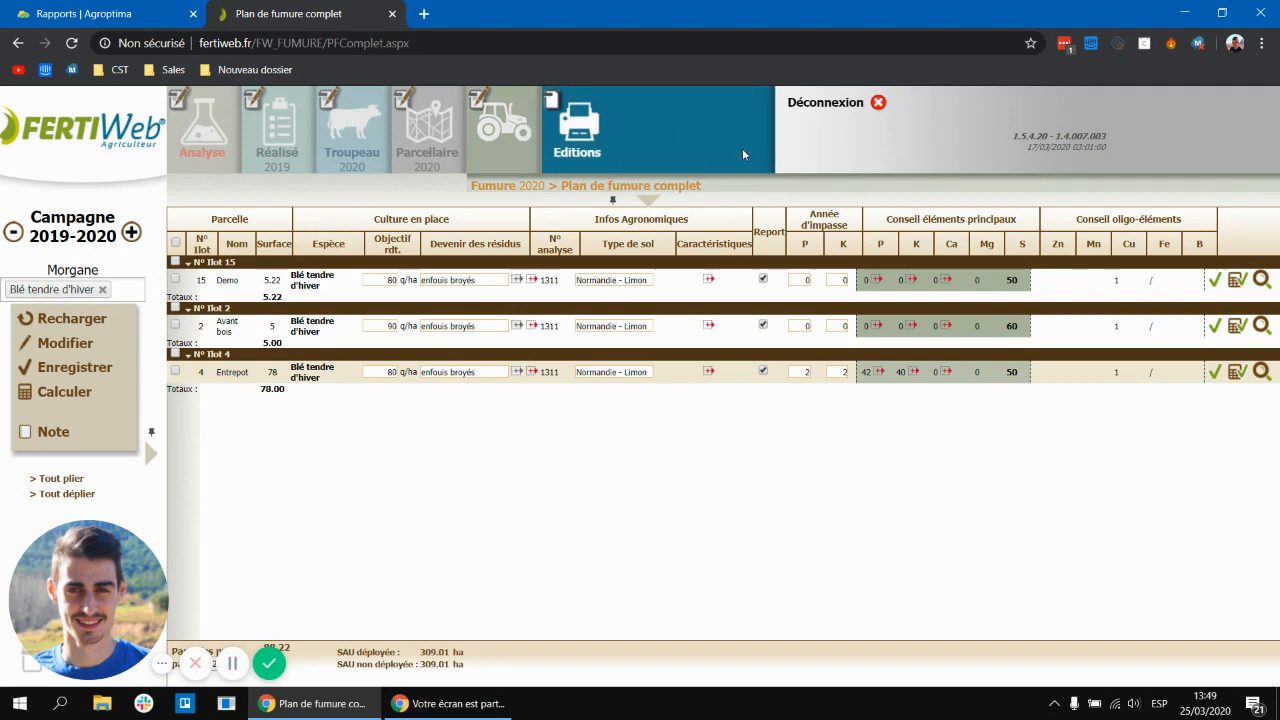
click(598, 146)
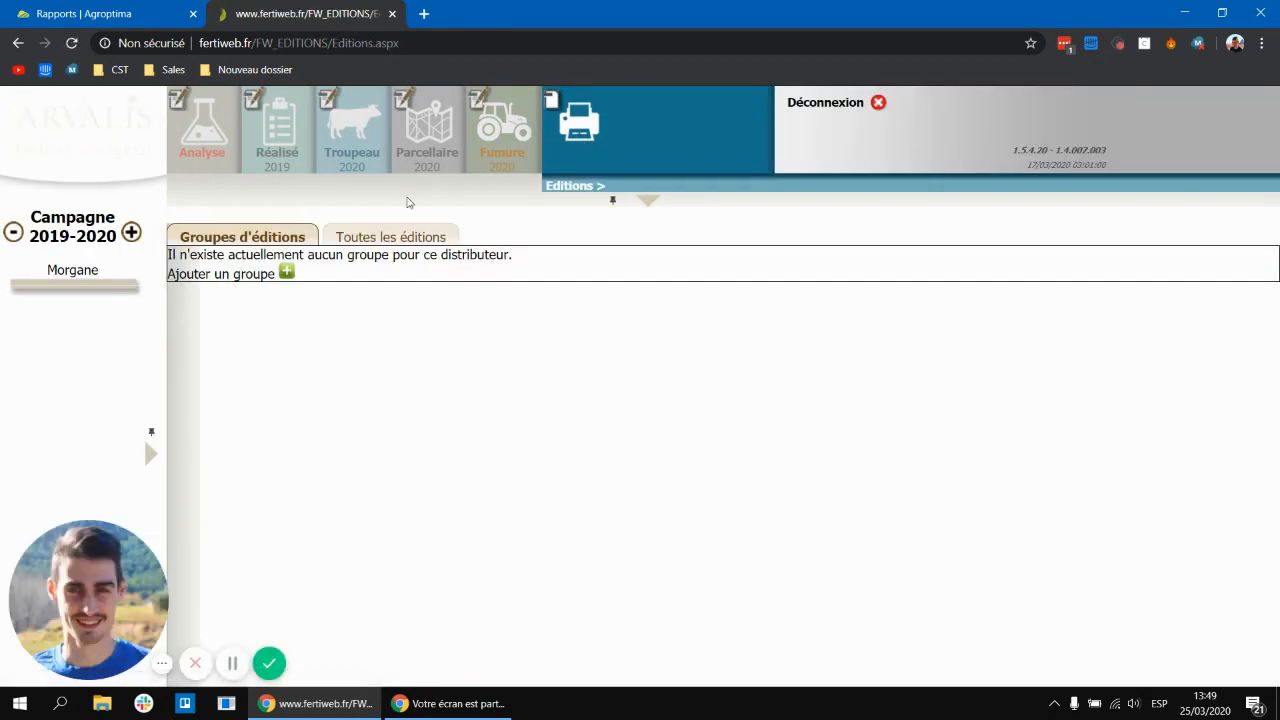
click(373, 240)
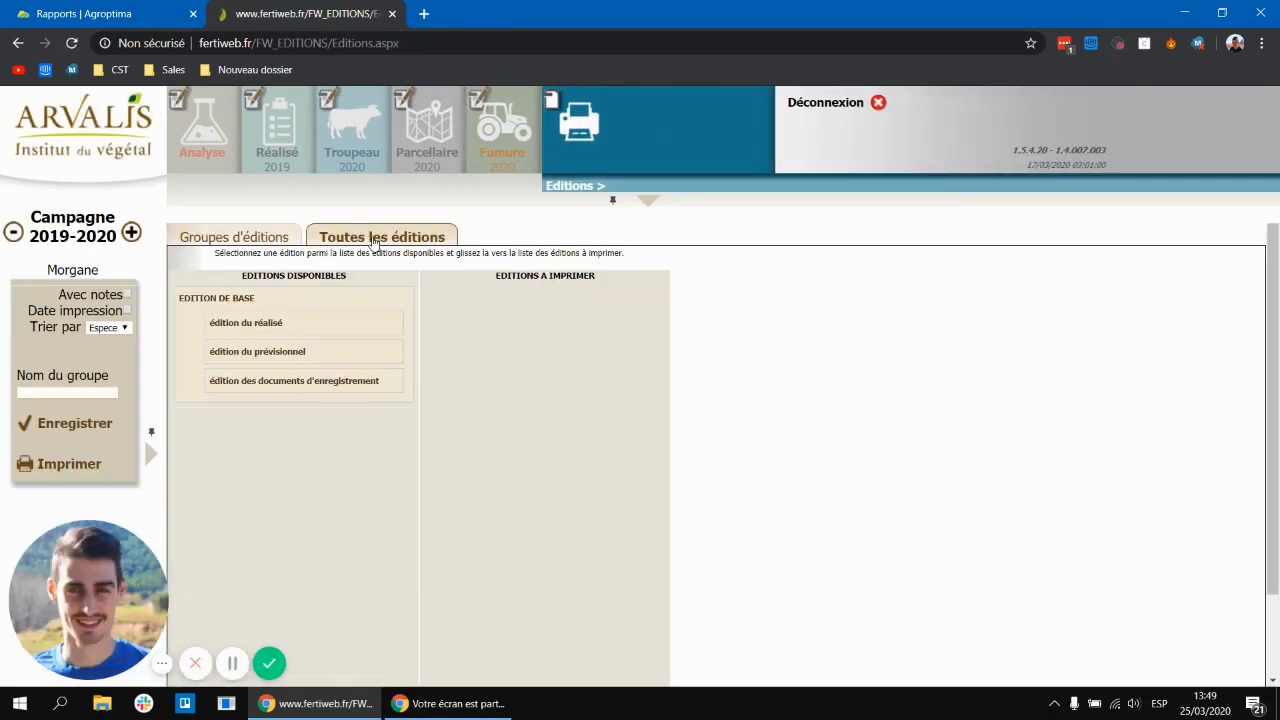
Step: Expand the forecast editions and add 1ère page du plan de fumure, plan de fumure AZOTE and plan de fumure COMPLET to the editions to print
click(275, 358)
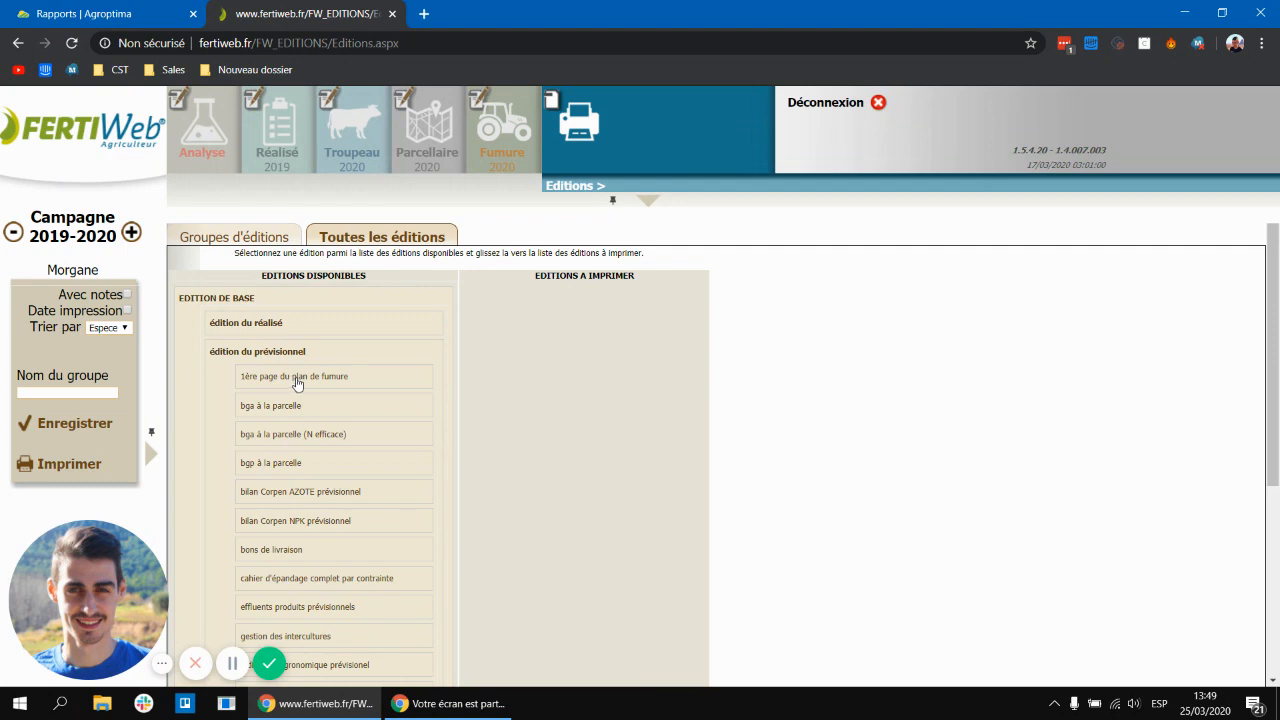
drag(296, 384, 578, 359)
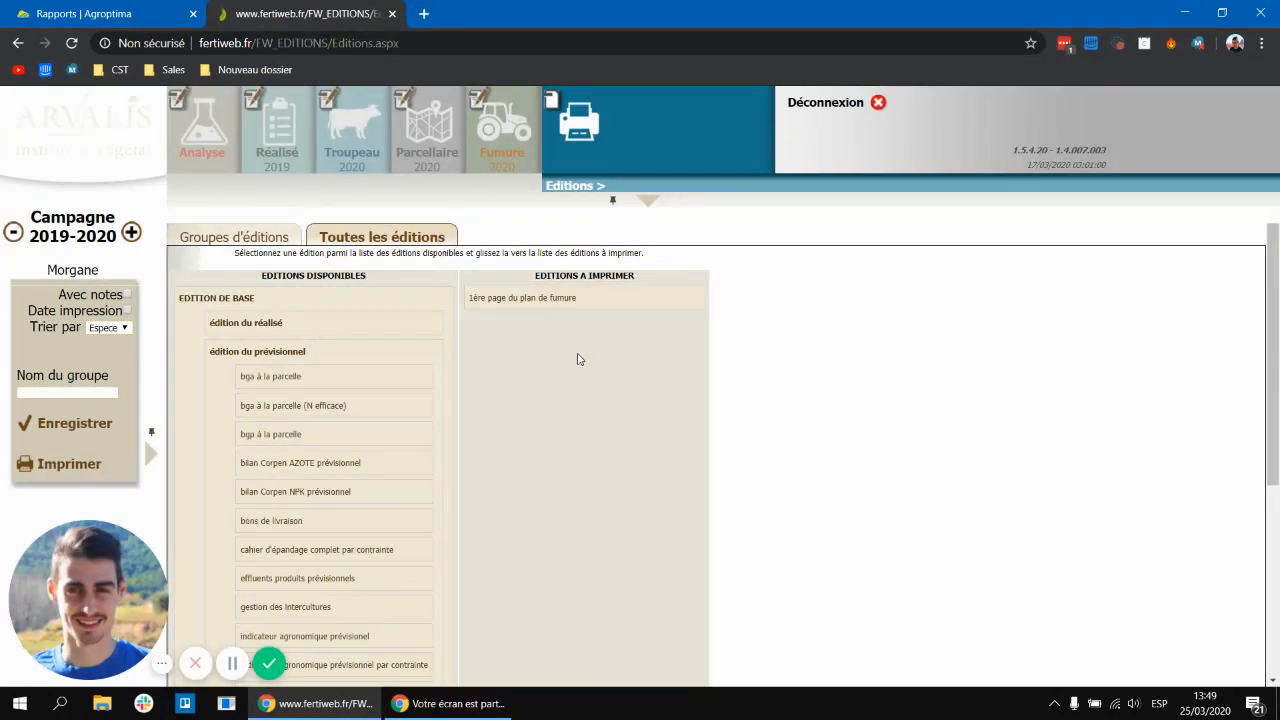
scroll(409, 446, down, 2)
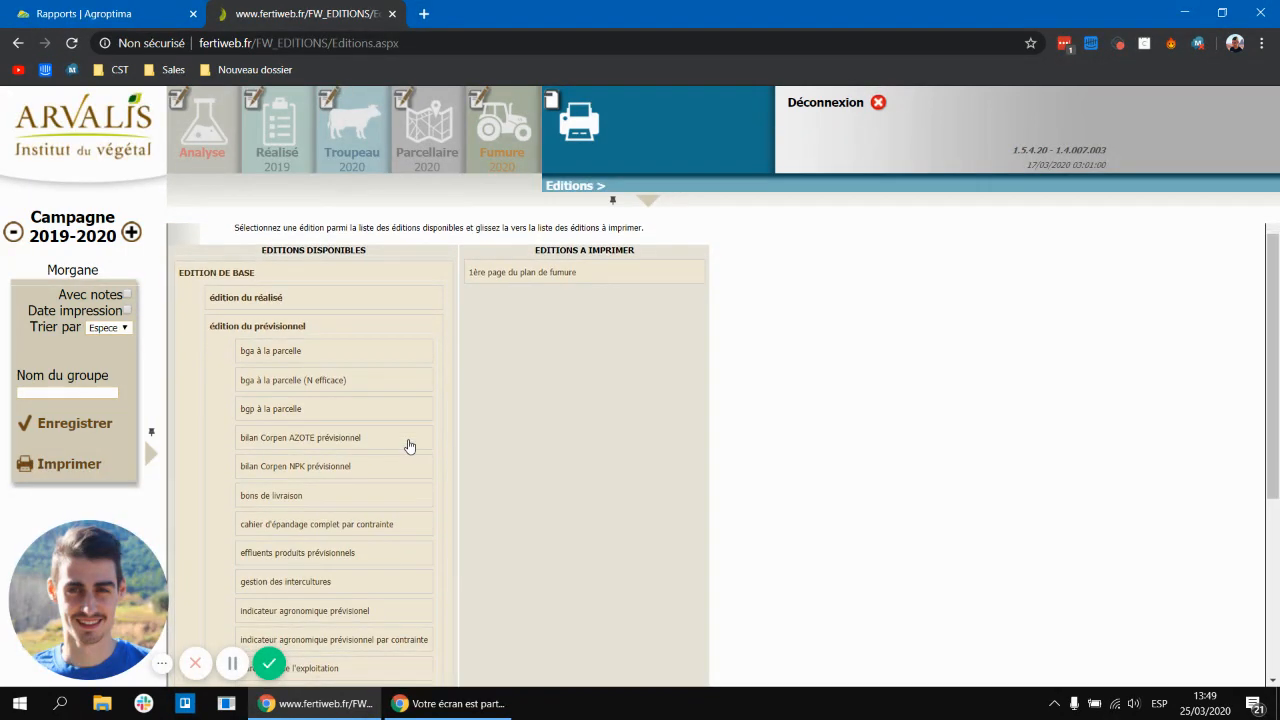
scroll(409, 446, down, 3)
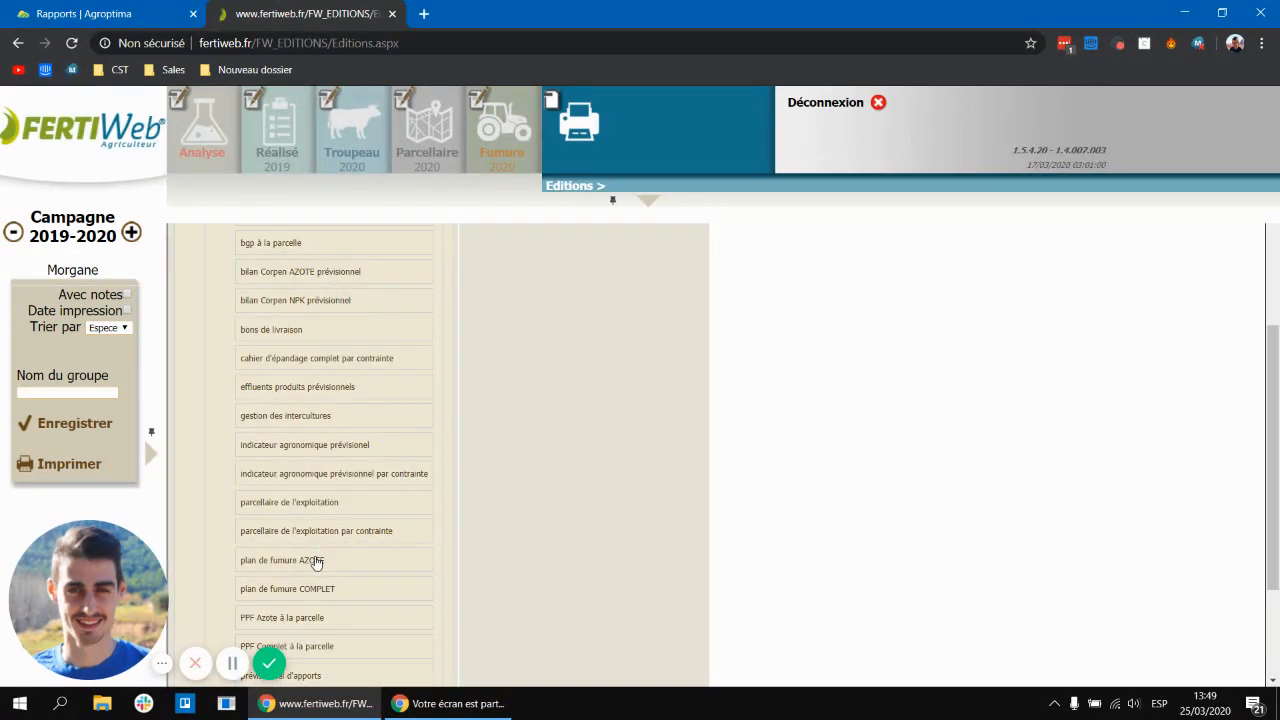
drag(575, 439, 575, 437)
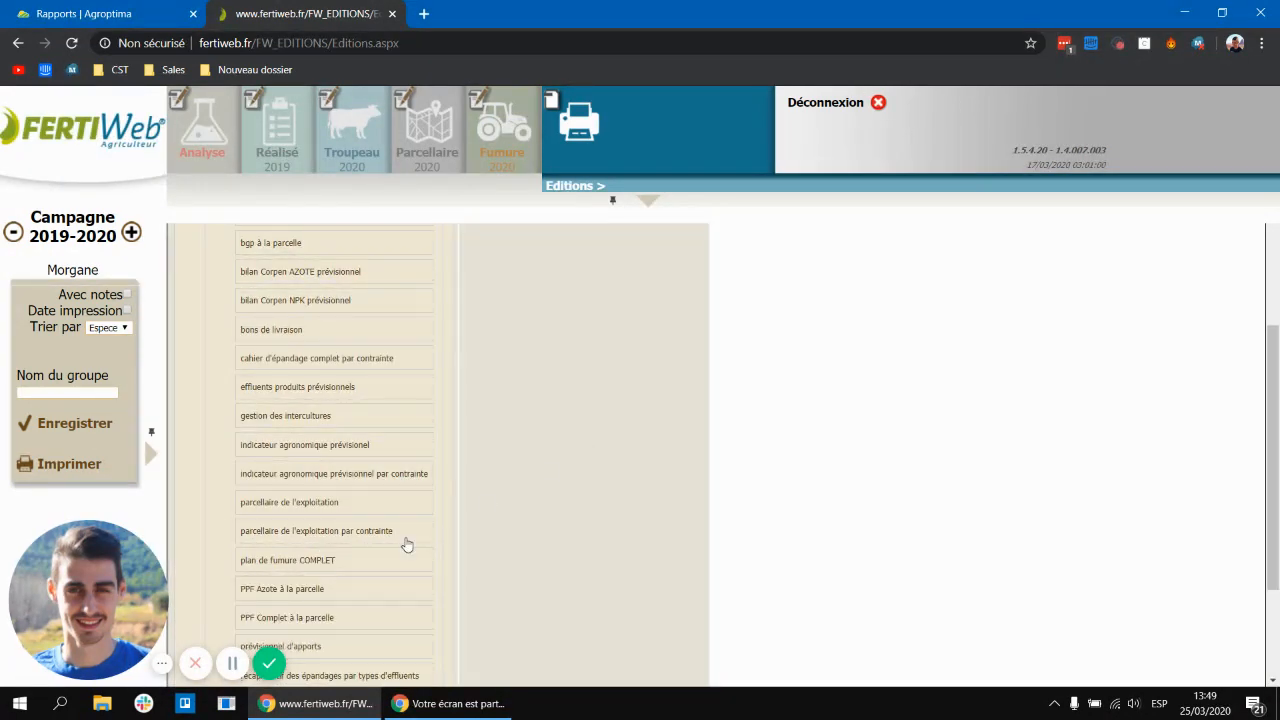
drag(362, 571, 568, 416)
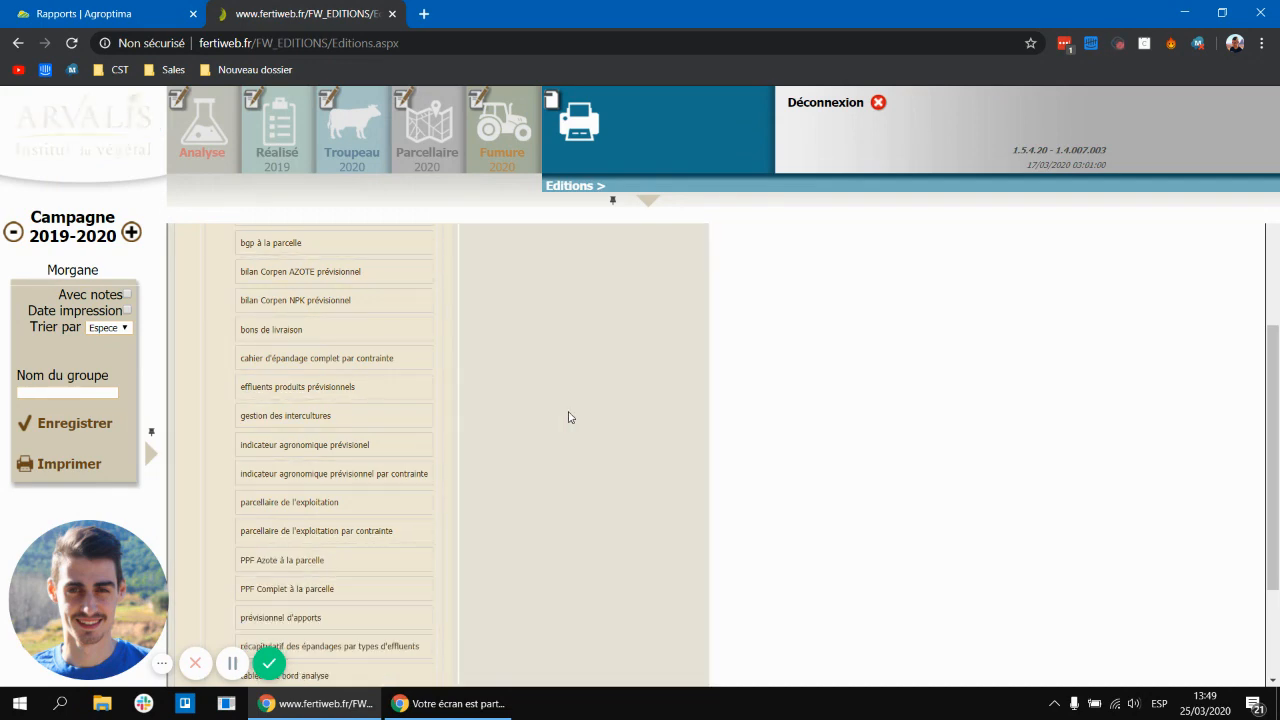
Step: Add PPF Azote à la parcelle, PPF Complet à la parcelle and prévisionnel d'apports to the editions to print
scroll(406, 465, down, 1)
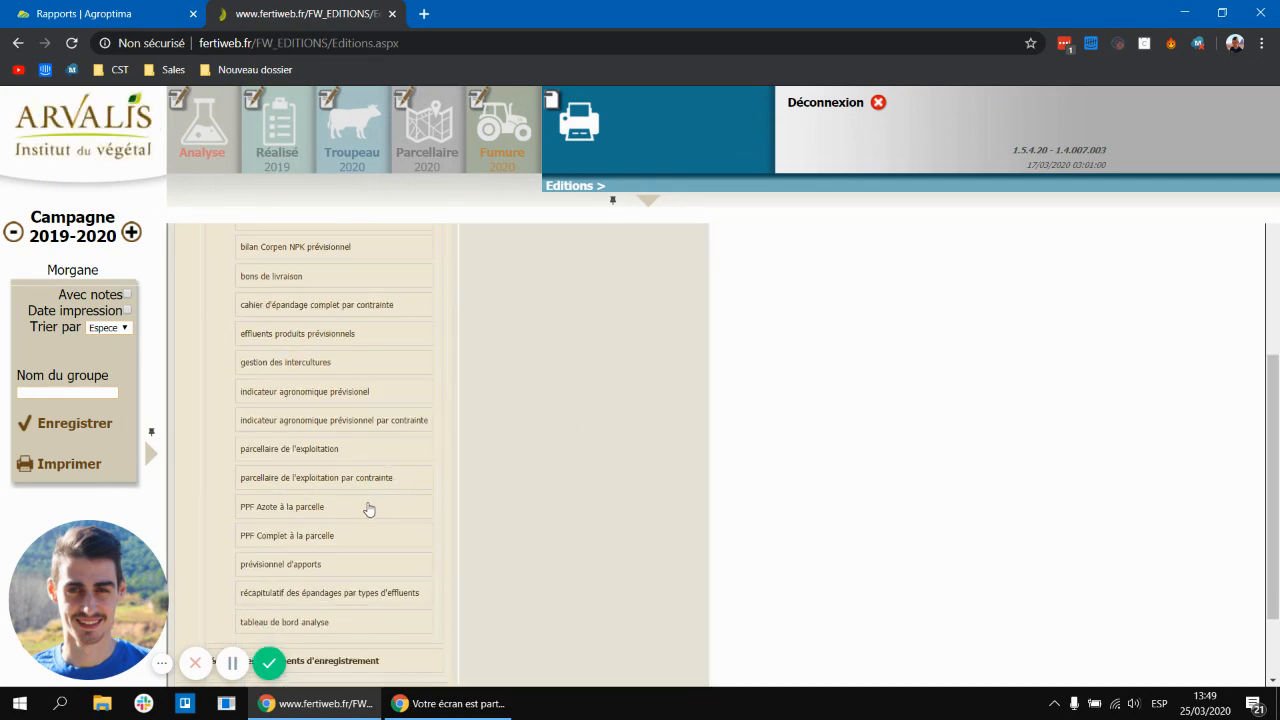
drag(368, 512, 571, 406)
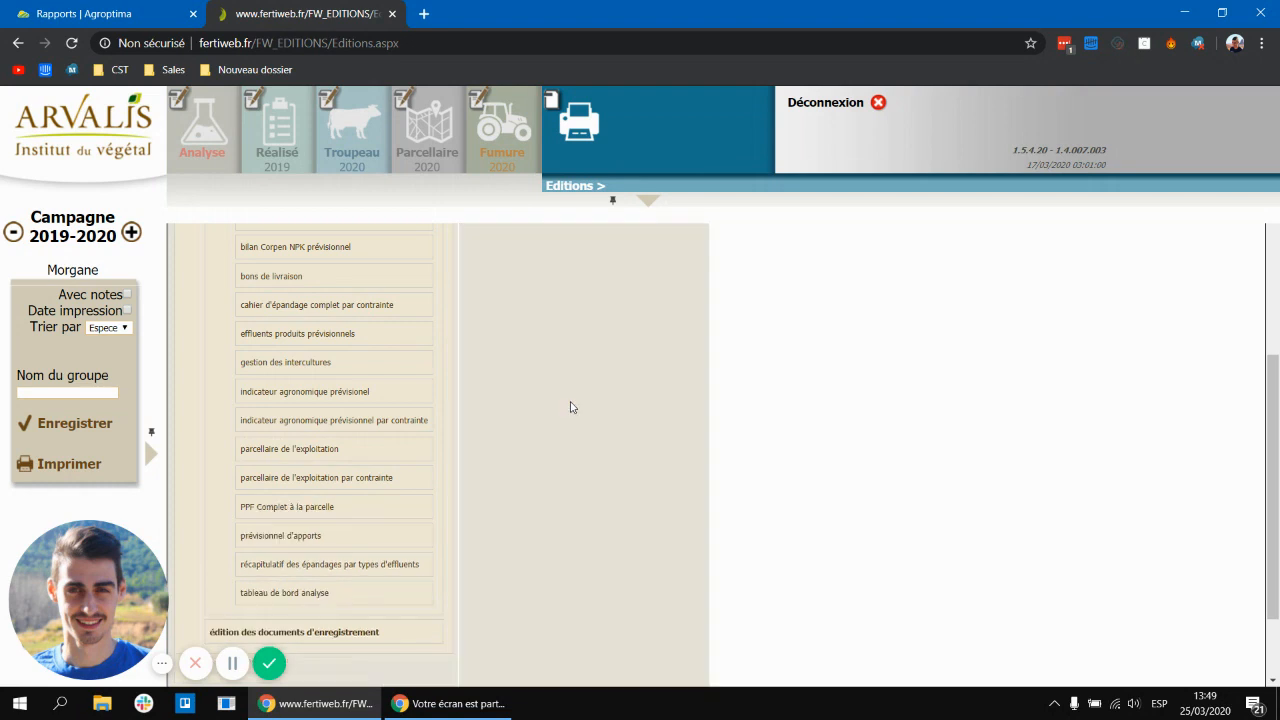
drag(331, 516, 589, 381)
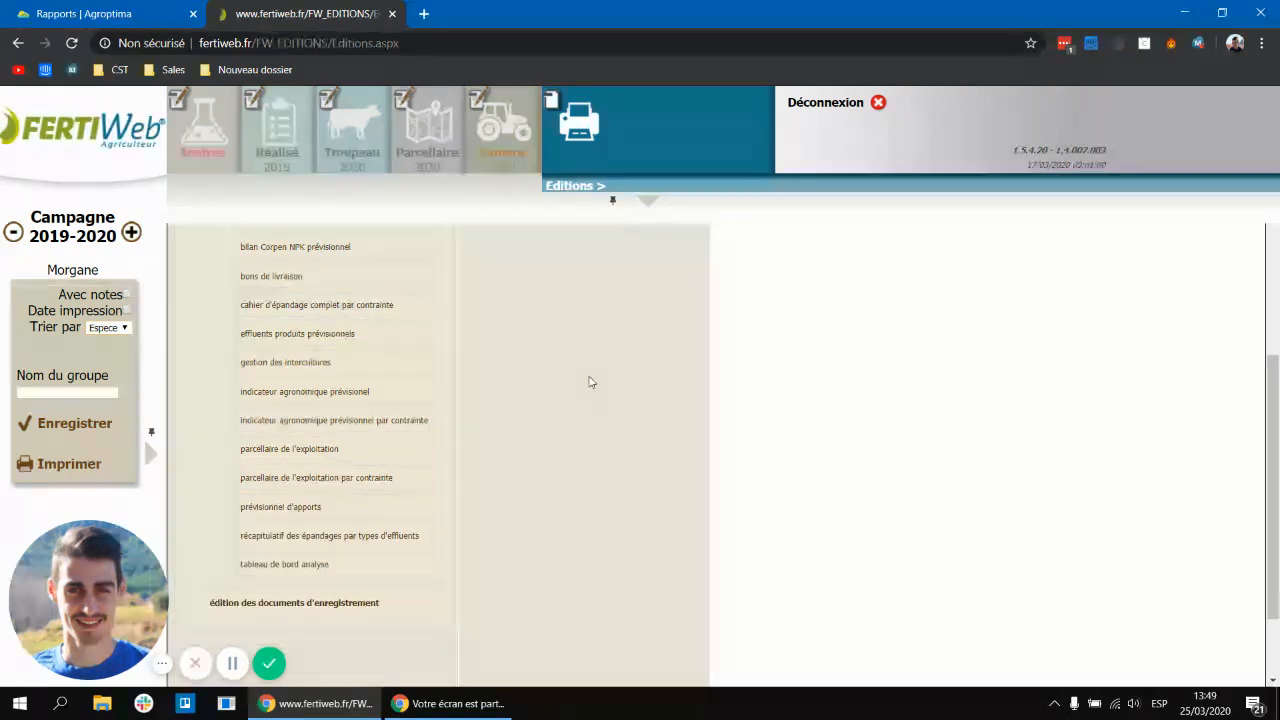
drag(341, 516, 536, 445)
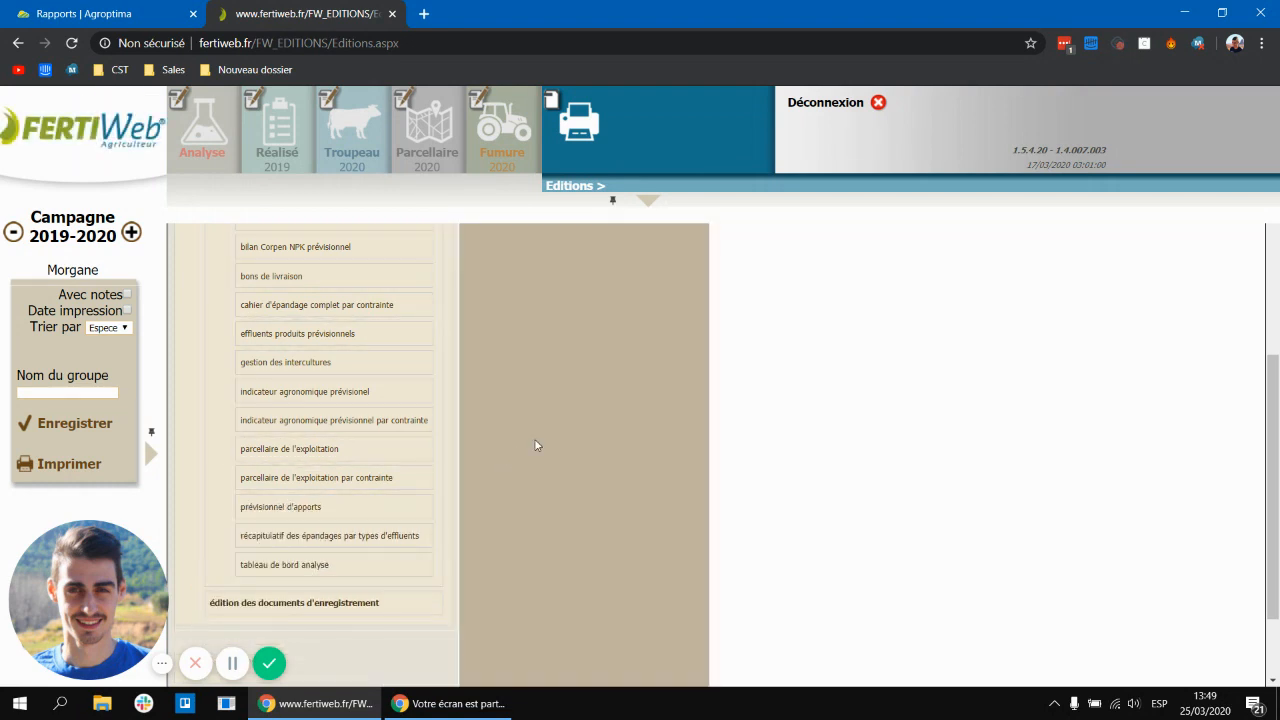
drag(605, 389, 604, 387)
scroll(869, 354, up, 3)
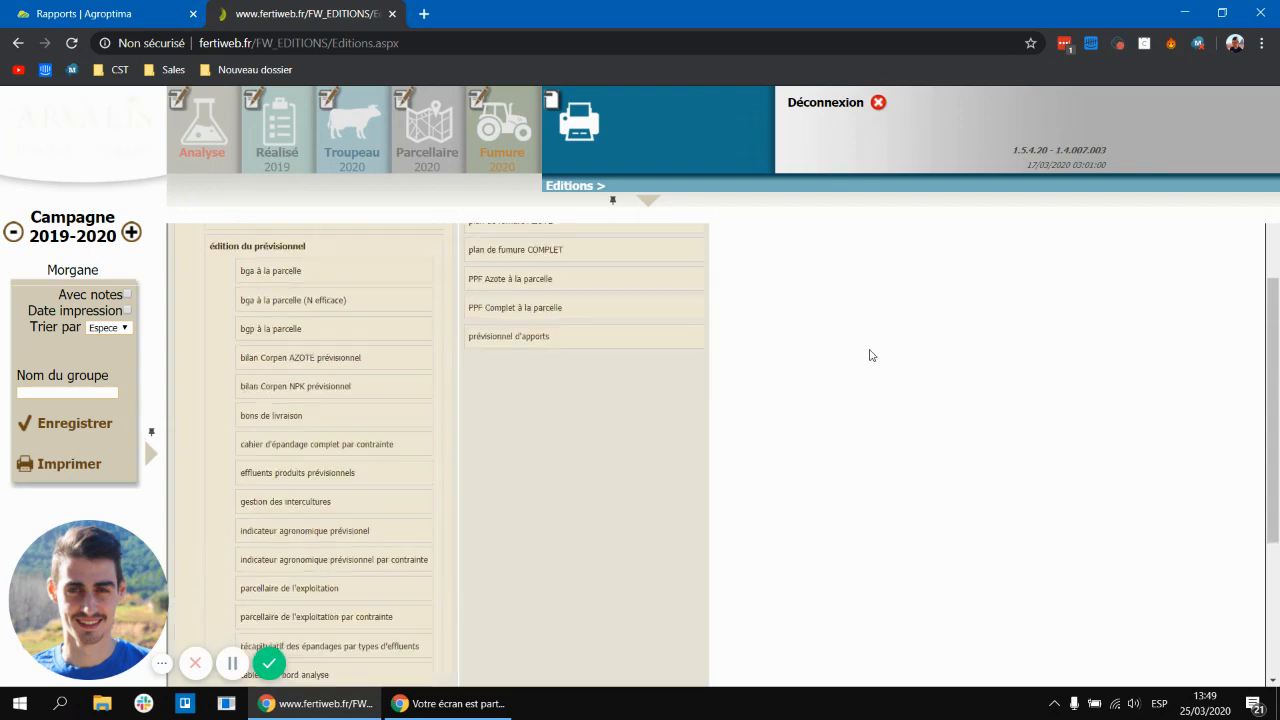
scroll(665, 423, up, 1)
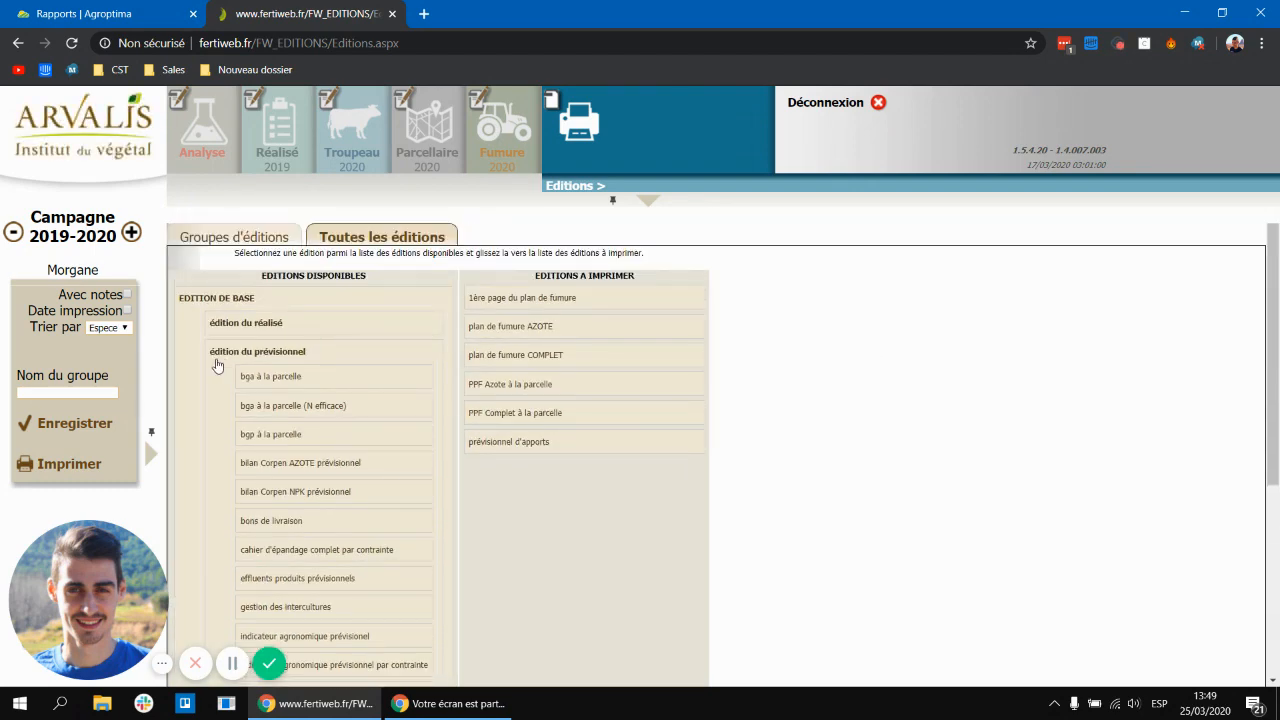